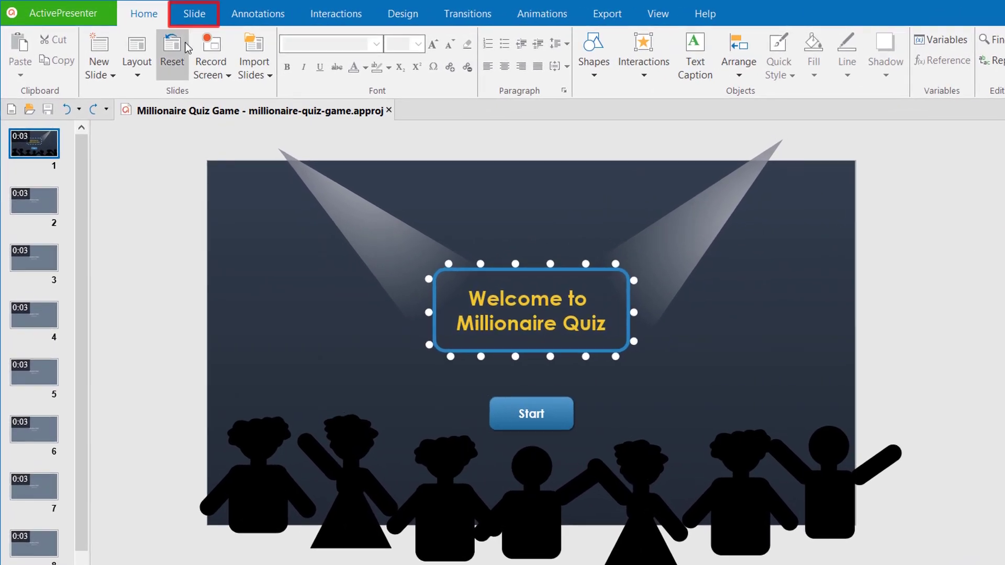
# - Add a Title and Content slide as slide 2 and switch it to the Question layout
pyautogui.click(153, 17)
pyautogui.click(24, 69)
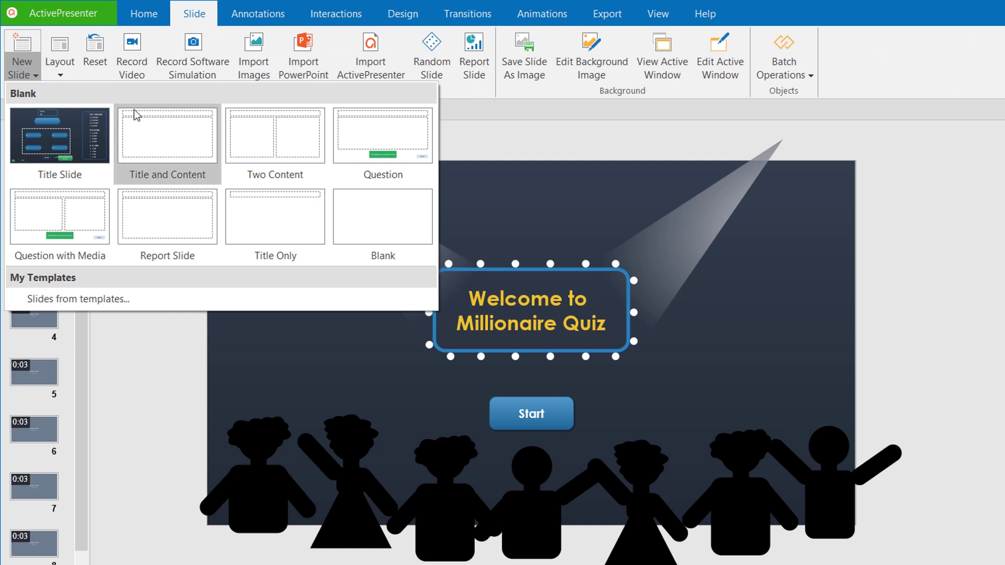
pyautogui.click(169, 131)
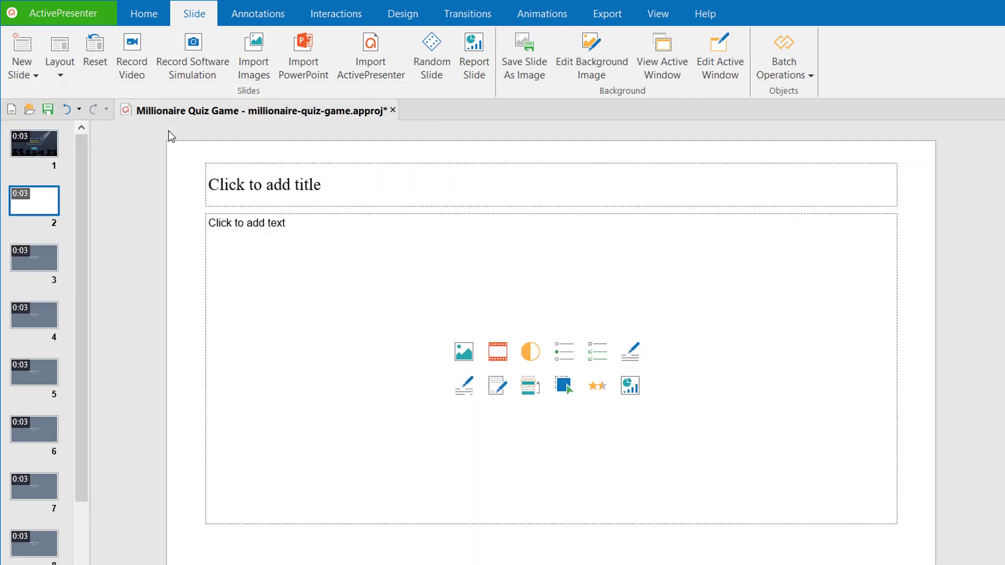
pyautogui.click(60, 74)
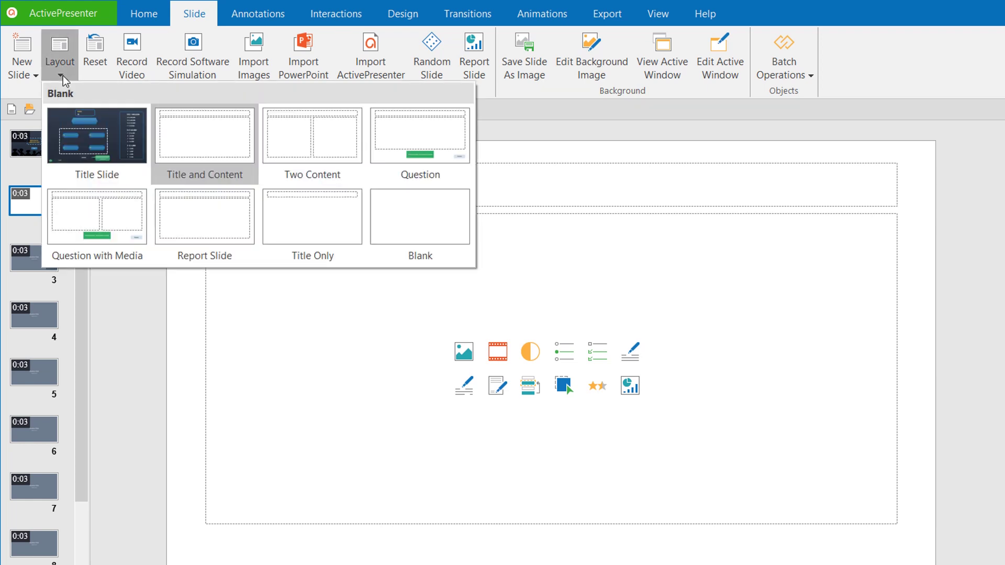
pyautogui.click(377, 126)
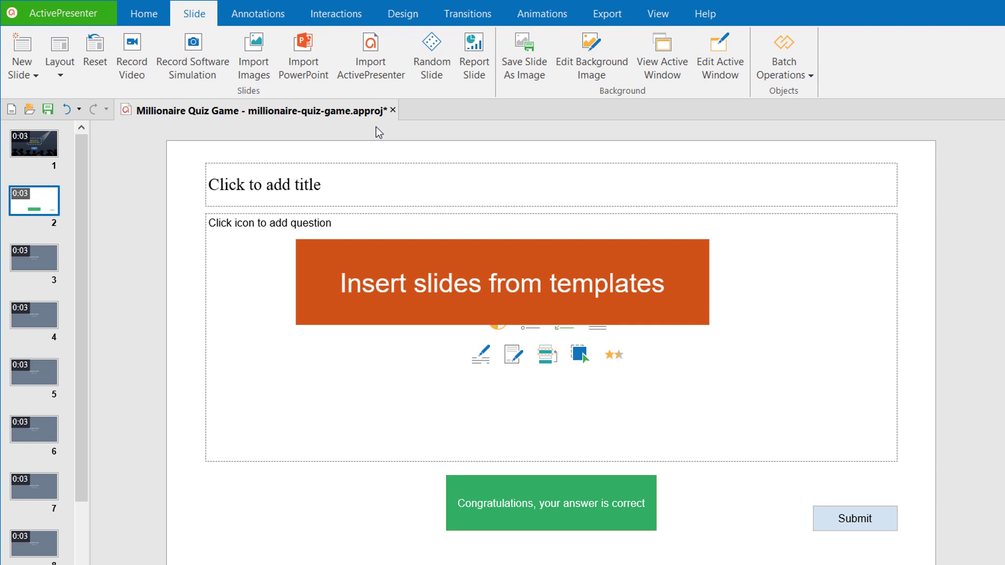
# - Bring up the template-slides dialog with the drag-n-drop template chosen
pyautogui.click(27, 78)
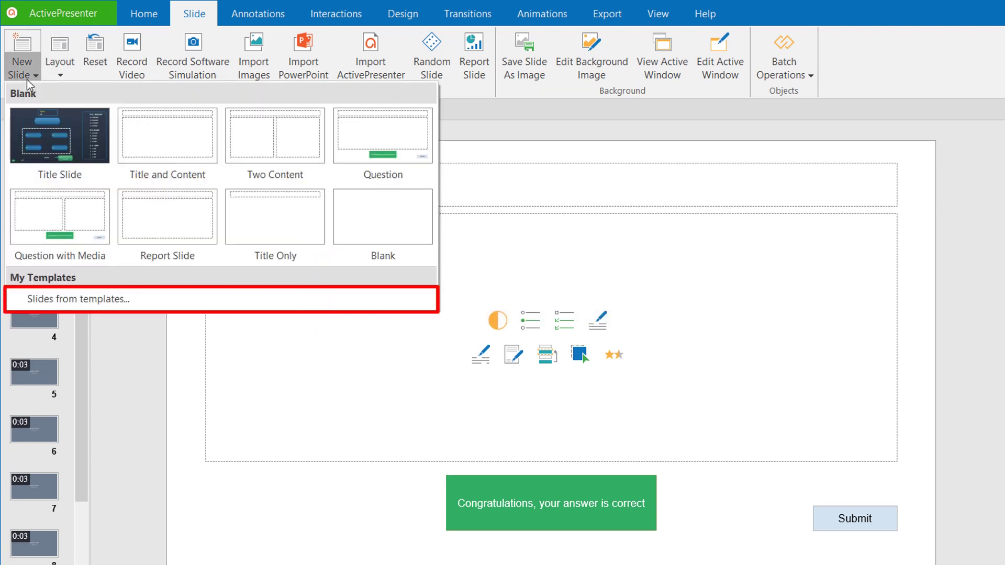
pyautogui.click(144, 305)
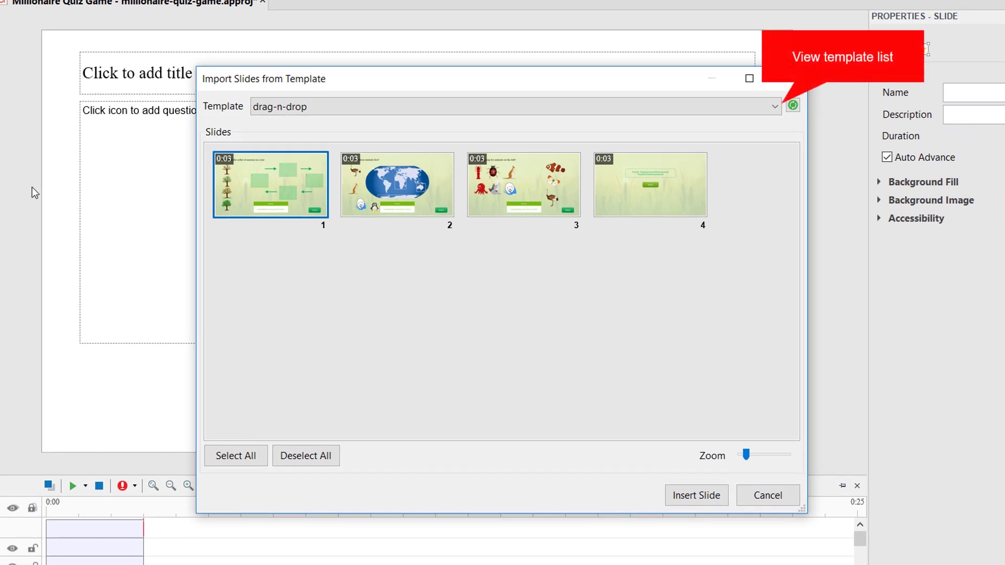
pyautogui.click(662, 111)
pyautogui.click(662, 110)
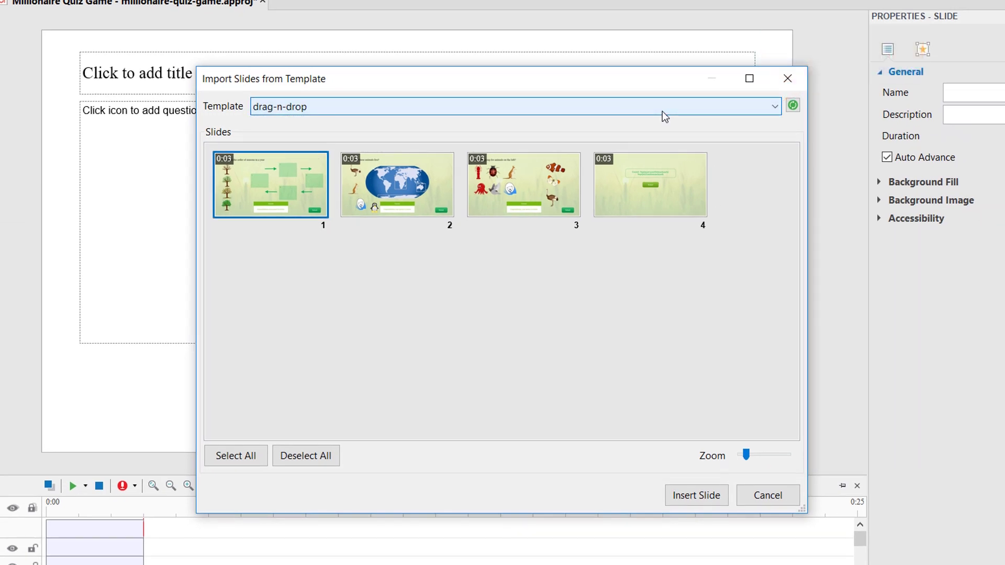
# - Insert the first template slide (seasons ordering drag-and-drop) as slide 3
pyautogui.click(424, 189)
pyautogui.click(517, 191)
pyautogui.click(295, 190)
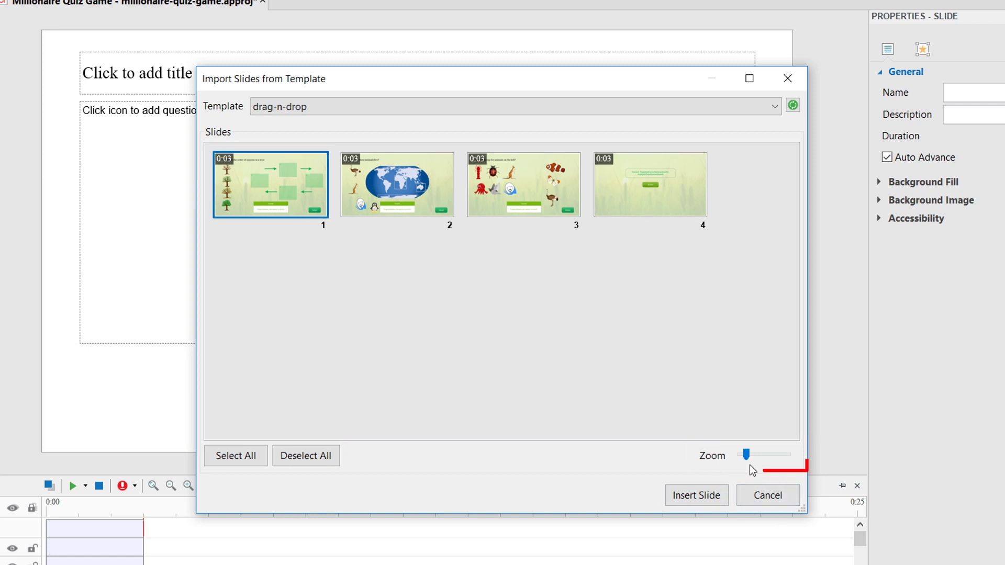
pyautogui.moveTo(746, 458)
pyautogui.mouseDown()
pyautogui.moveTo(759, 464)
pyautogui.moveTo(747, 459)
pyautogui.mouseUp()
pyautogui.click(711, 496)
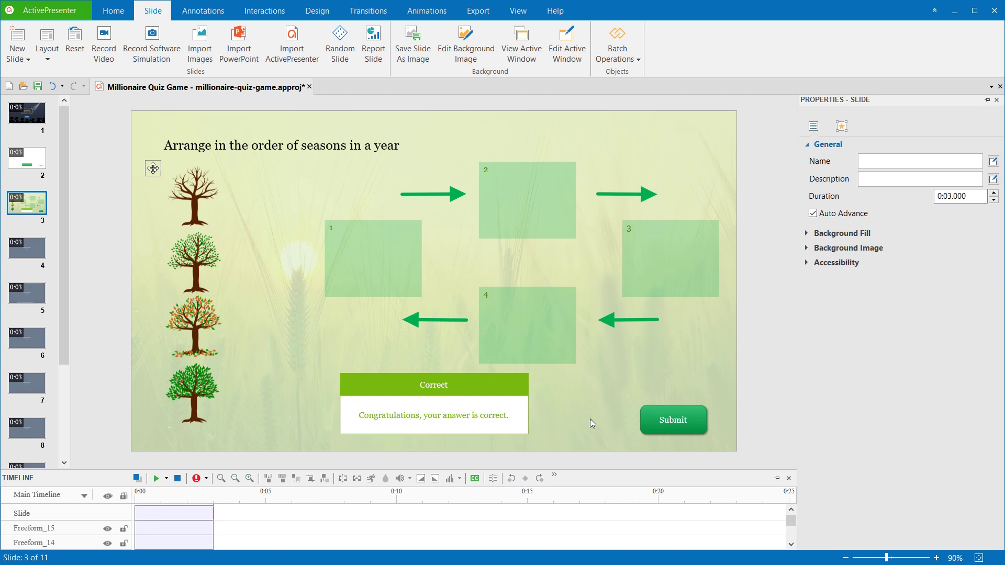
# - Show the Record Screen choices from the Home features
pyautogui.click(116, 12)
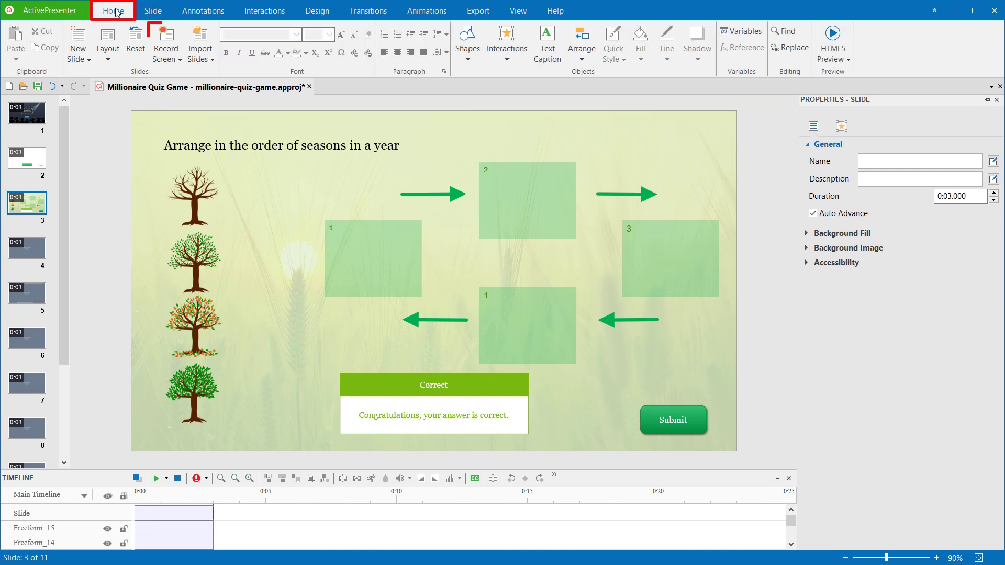
pyautogui.click(165, 57)
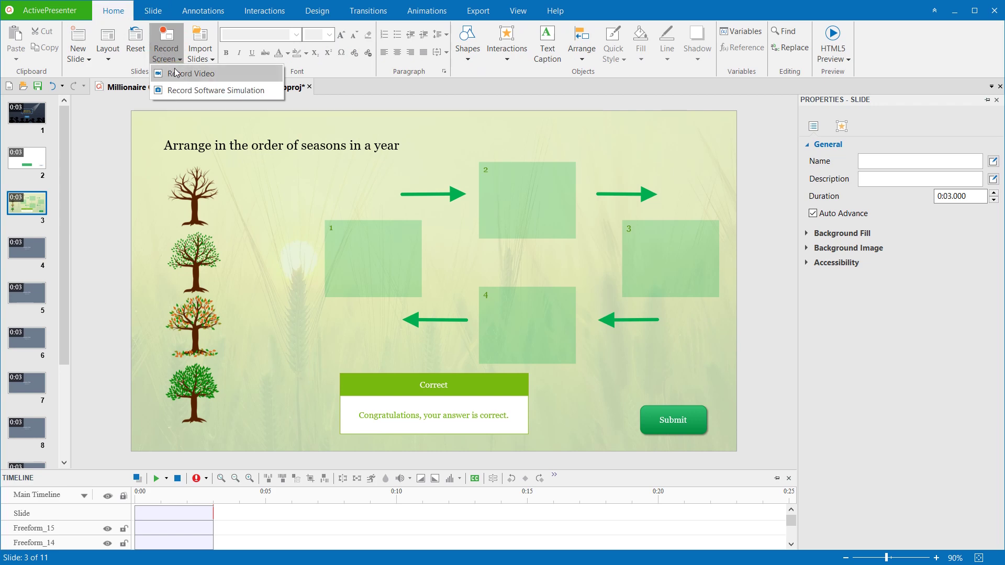
# - Record a software simulation of Word: Insert features, then the Shapes gallery
pyautogui.click(191, 90)
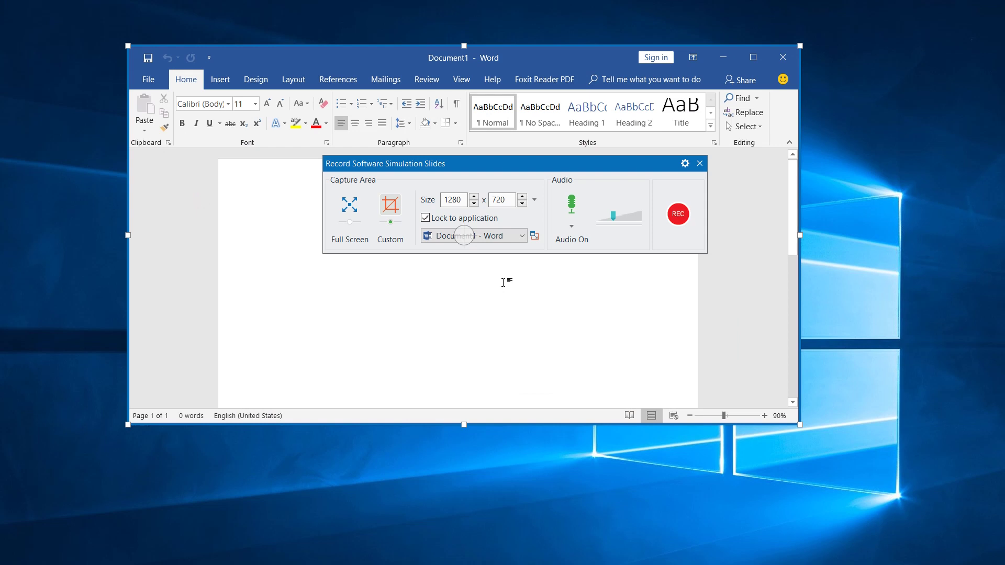
pyautogui.click(678, 214)
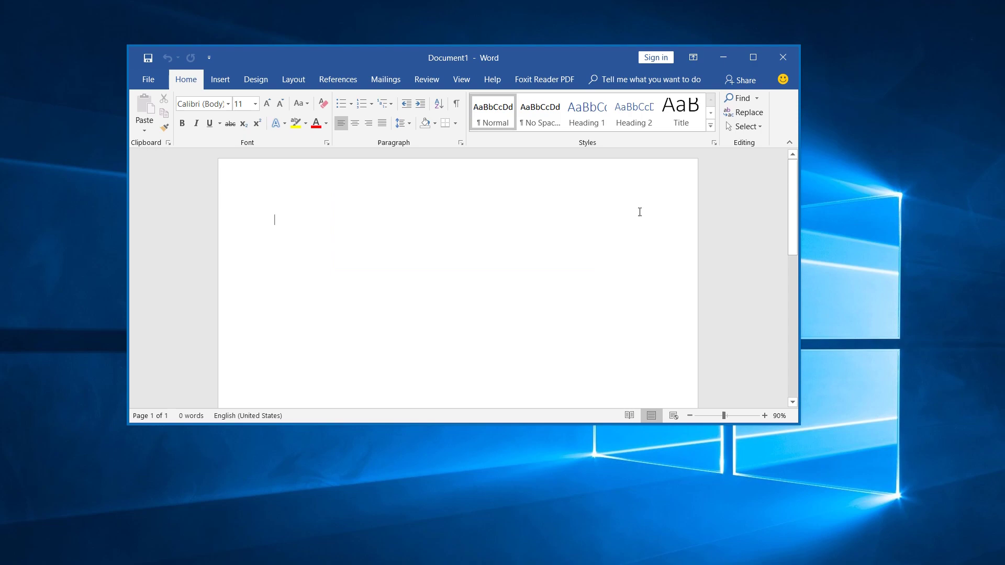
pyautogui.click(220, 83)
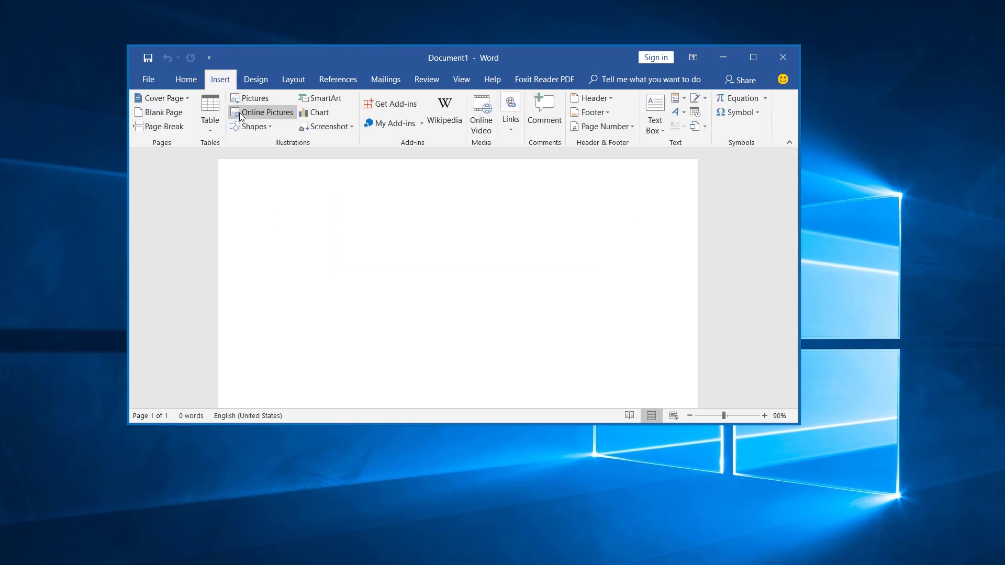
pyautogui.click(250, 127)
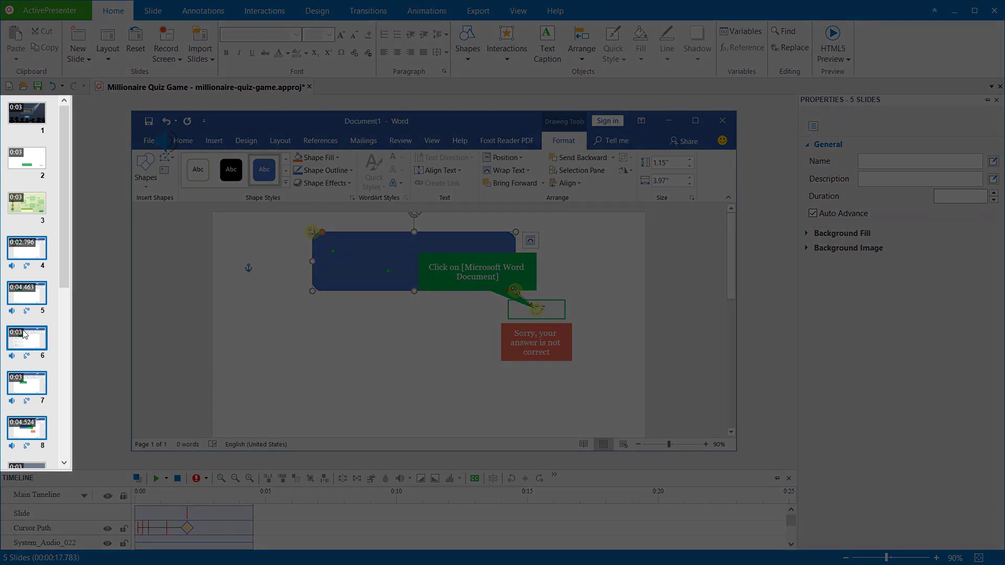
pyautogui.scroll(2, 35, 332)
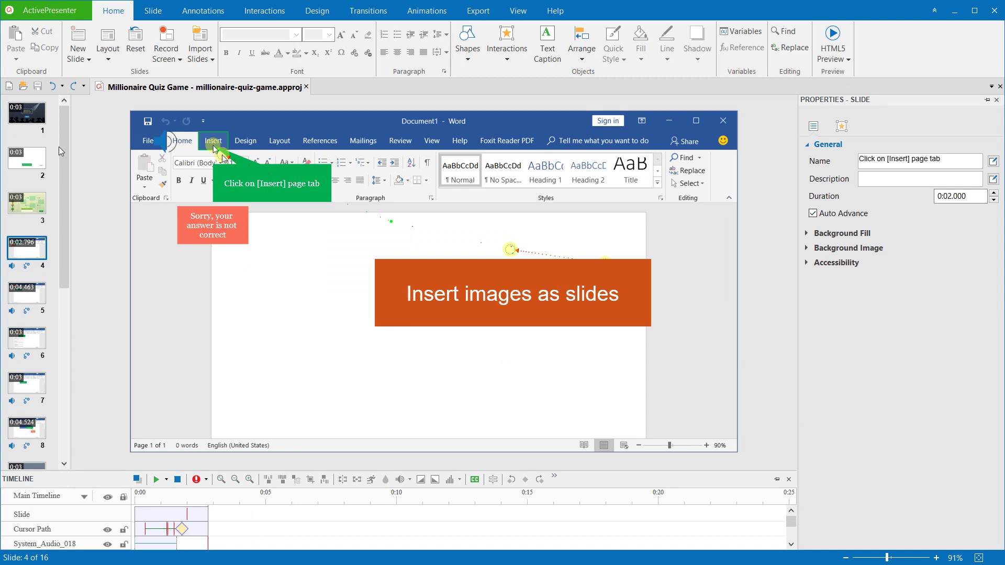
# - Return to the quiz welcome slide after the recorded Word slides are added
pyautogui.click(31, 119)
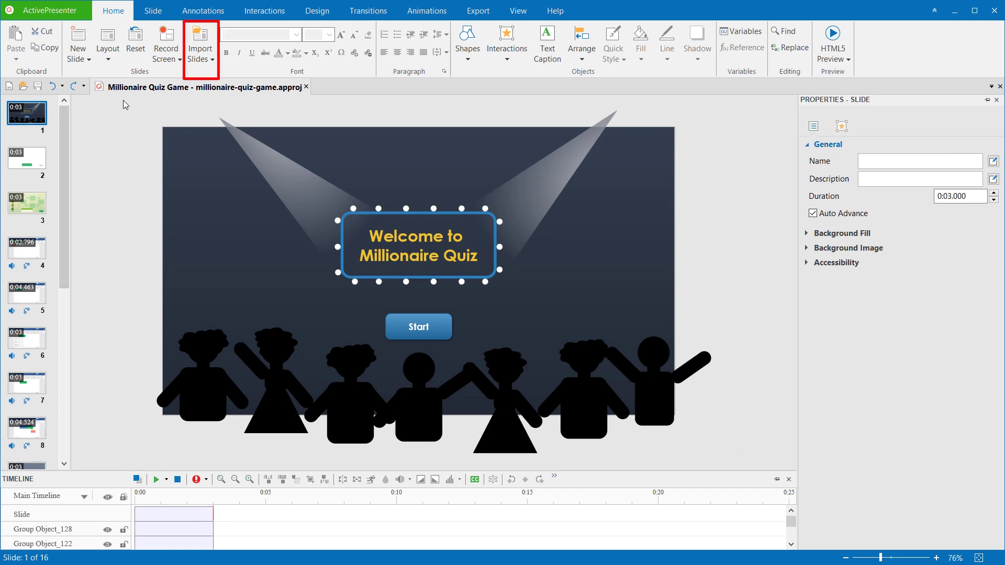
# - Reach the Insert Images As Slides dialog via the Slide features
pyautogui.click(200, 53)
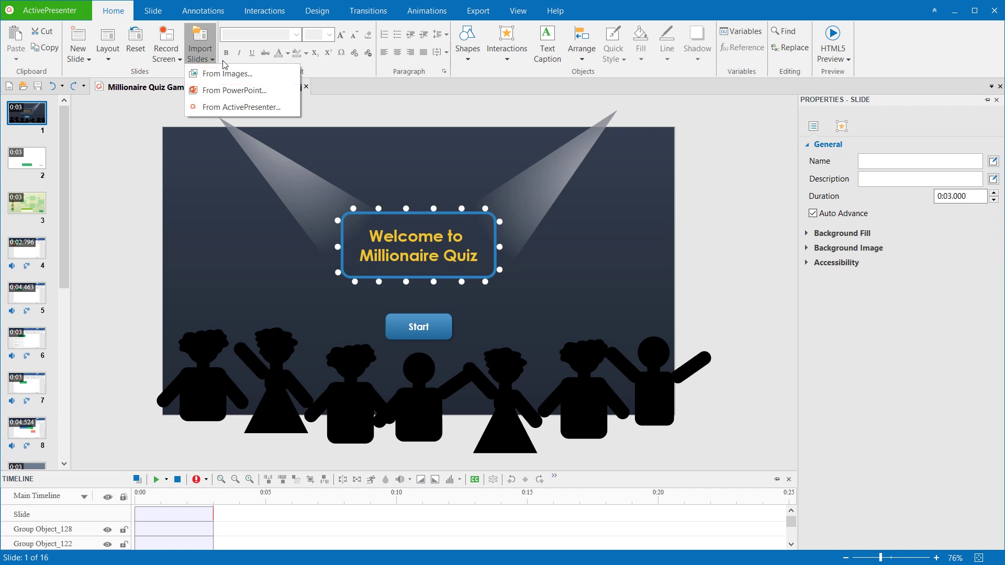
pyautogui.click(146, 17)
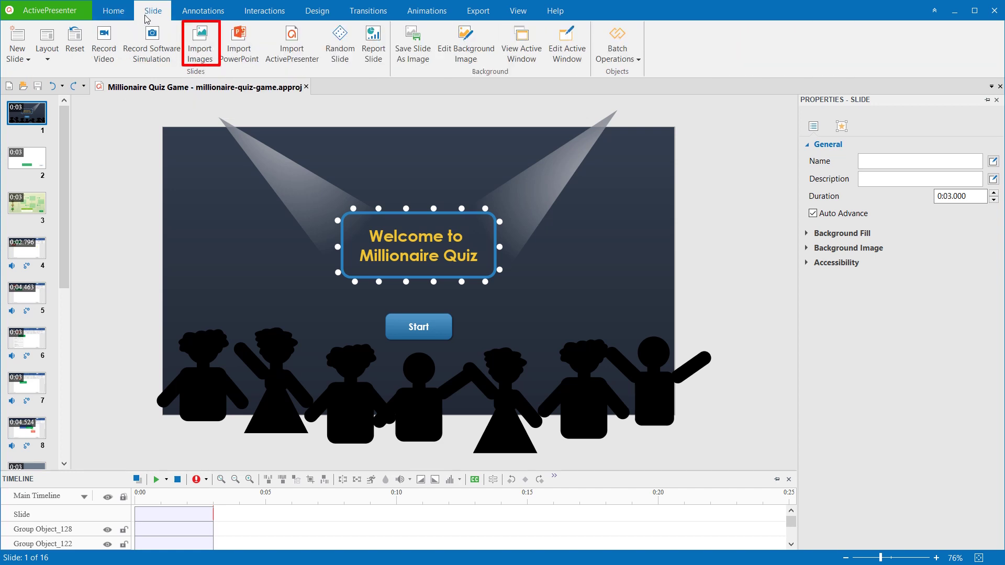
pyautogui.click(194, 50)
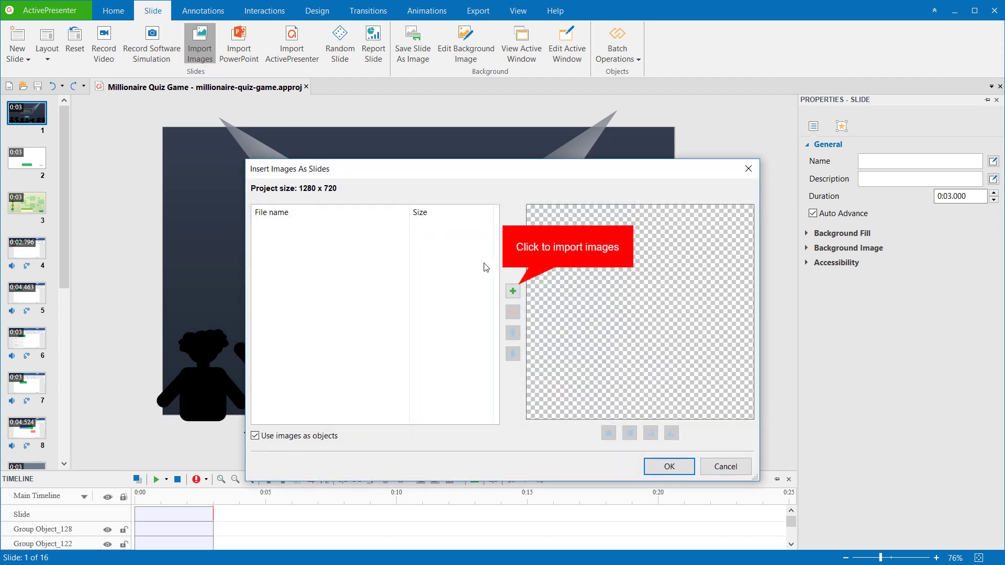
# - Add Image_1, Image_2 and Image_3 to the import list
pyautogui.click(512, 291)
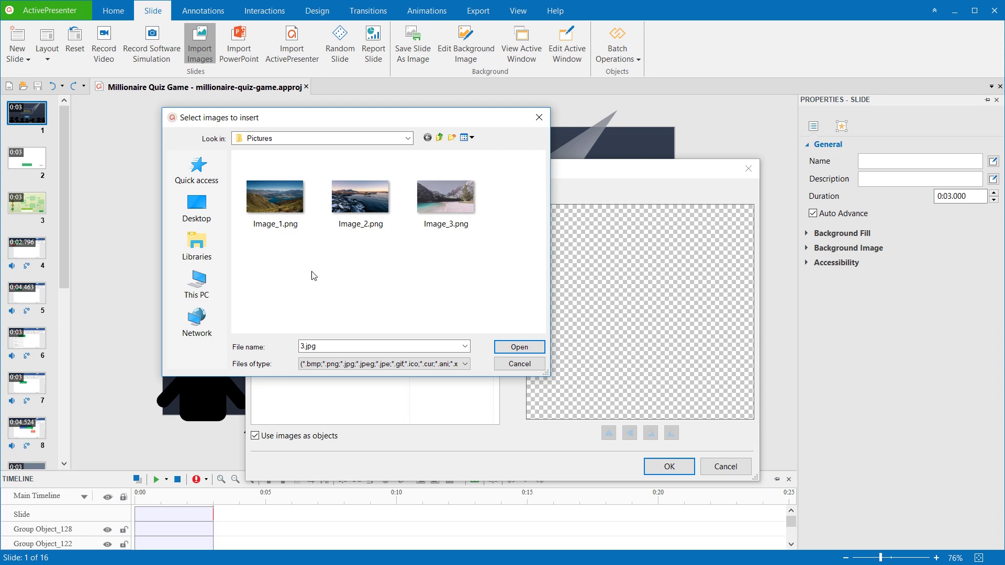
pyautogui.click(266, 205)
pyautogui.keyDown('ctrl'); pyautogui.click(369, 213); pyautogui.keyUp('ctrl')
pyautogui.keyDown('ctrl'); pyautogui.click(430, 214); pyautogui.keyUp('ctrl')
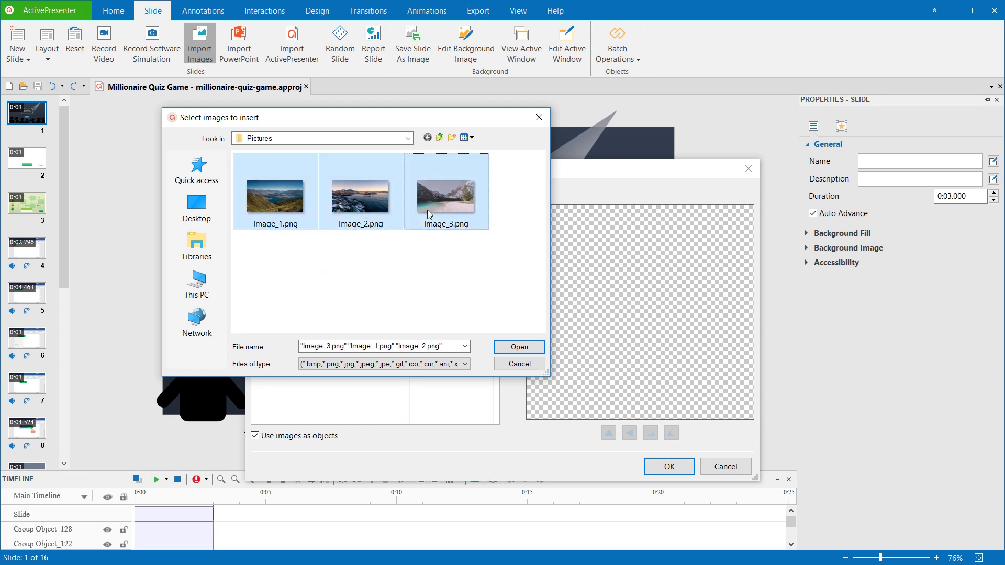
pyautogui.click(518, 347)
# - Remove Image_3 and keep Image_1 ordered above Image_2
pyautogui.press('Down')
pyautogui.press('Down')
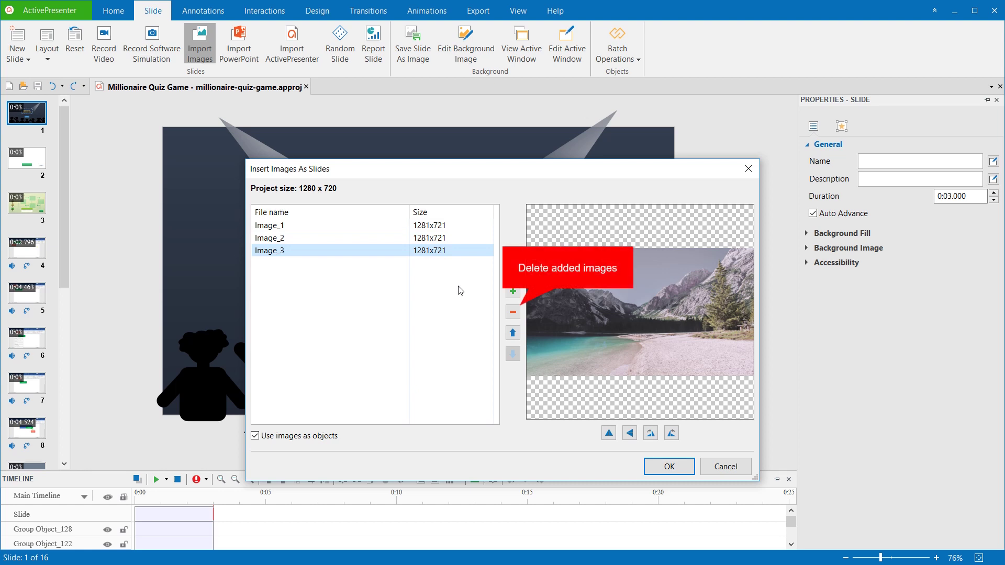
pyautogui.click(509, 314)
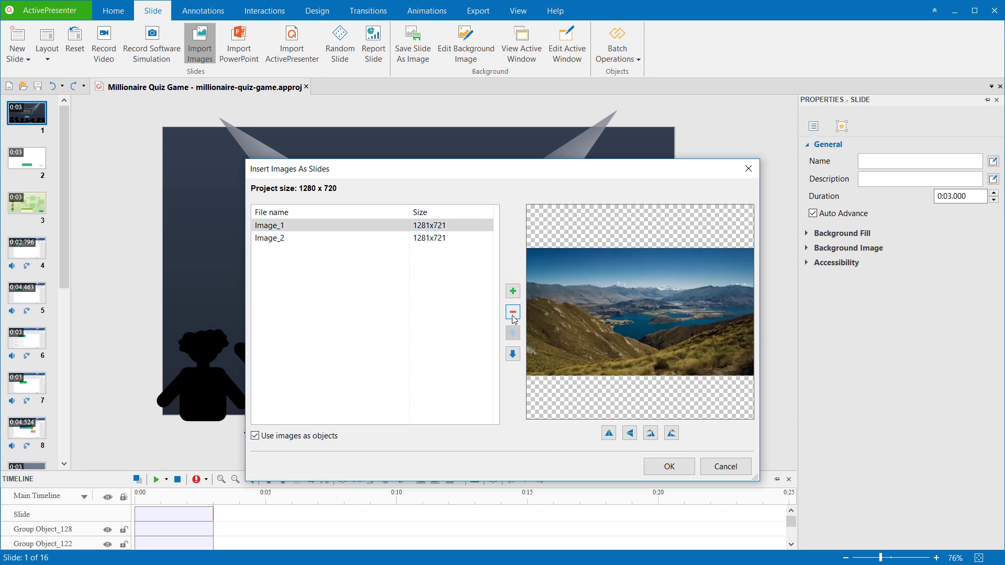
pyautogui.click(512, 355)
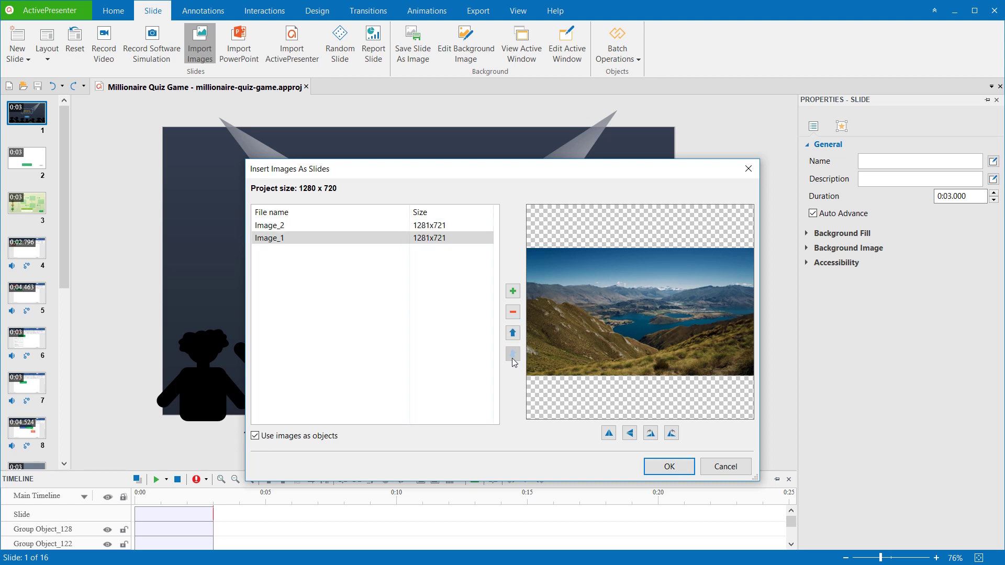
pyautogui.click(512, 333)
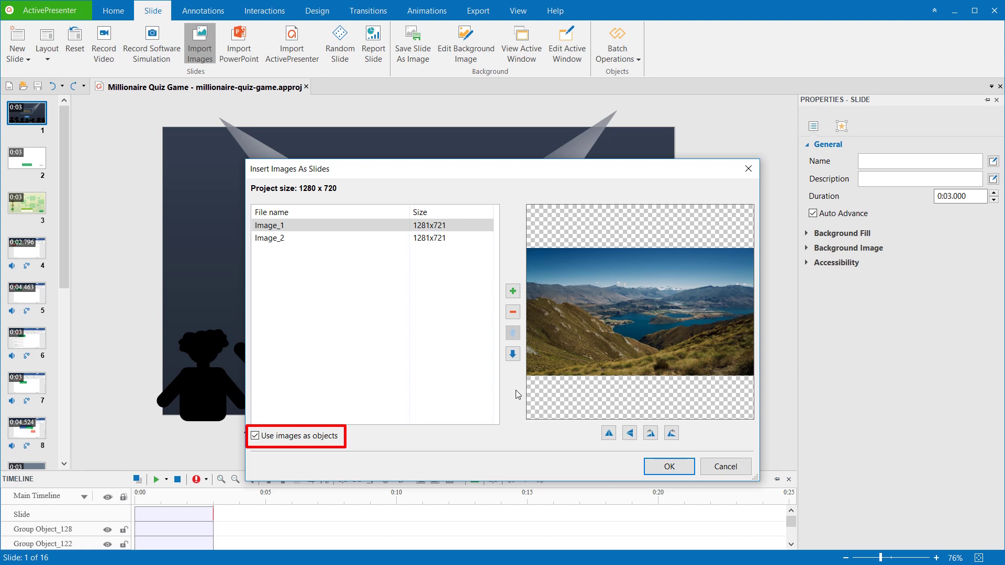
# - Insert the two images as new slides and show the first inserted slide
pyautogui.click(663, 468)
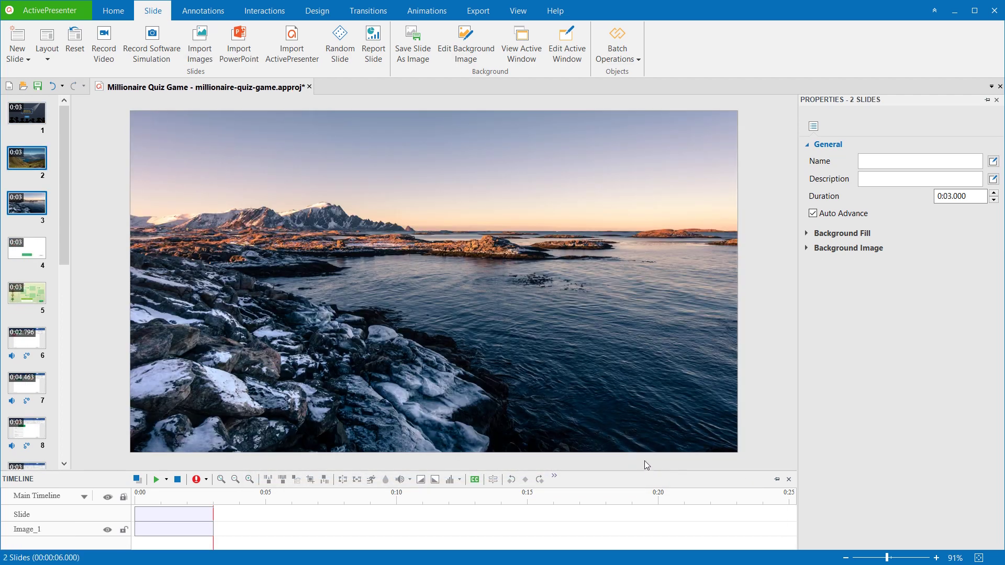
pyautogui.click(22, 169)
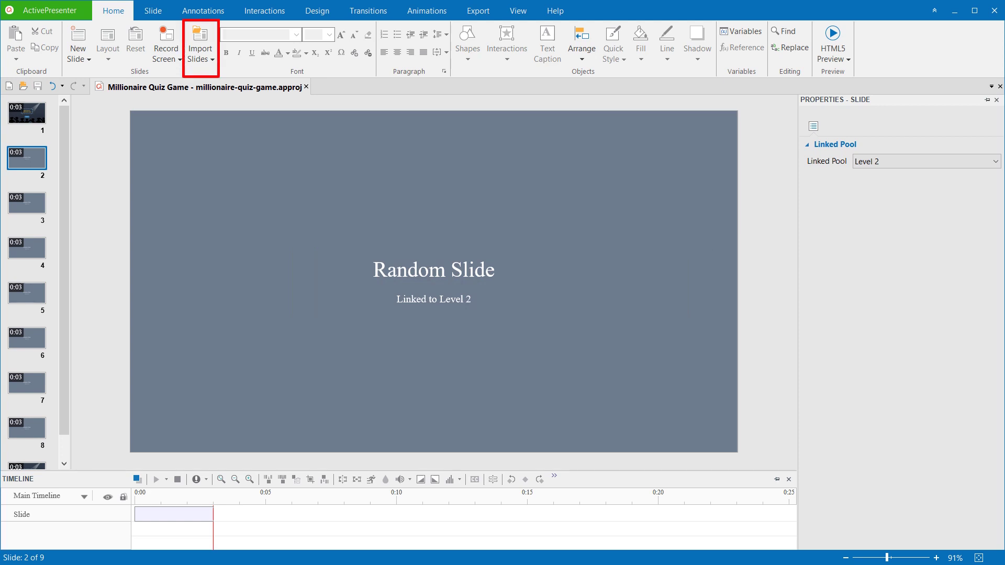
# - Choose the Importing PPT slides.ppt presentation for import
pyautogui.click(199, 53)
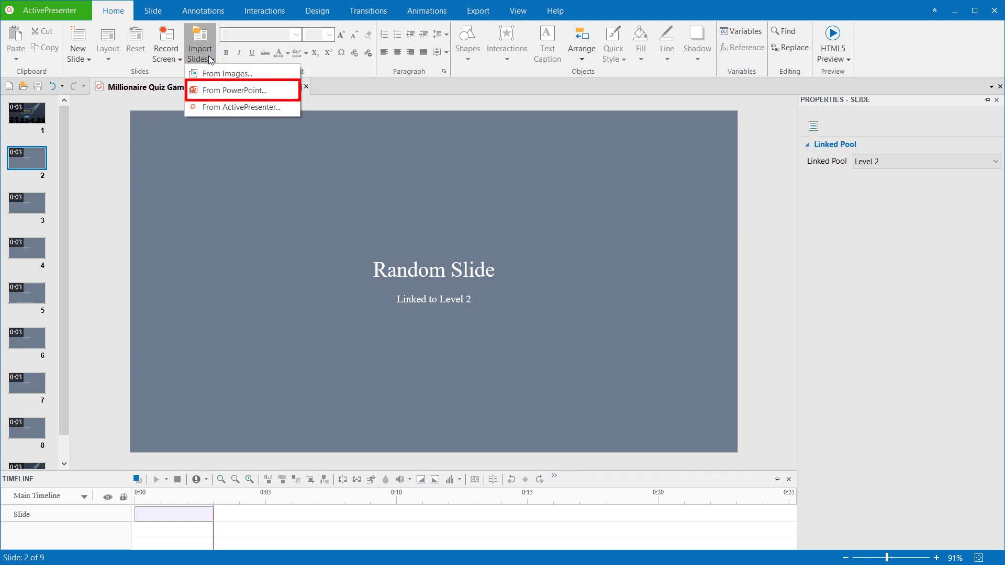
pyautogui.click(157, 18)
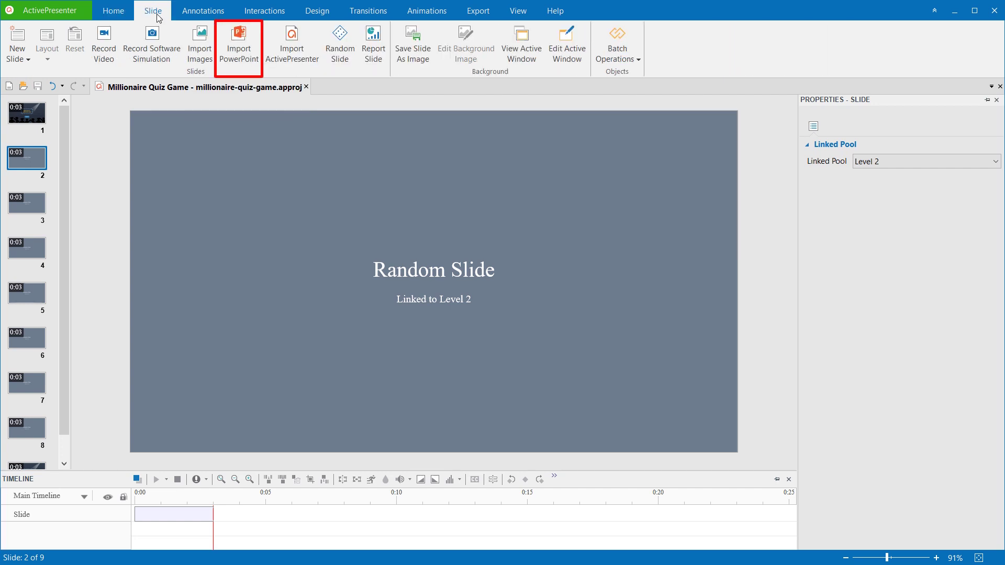
pyautogui.click(239, 49)
pyautogui.click(258, 285)
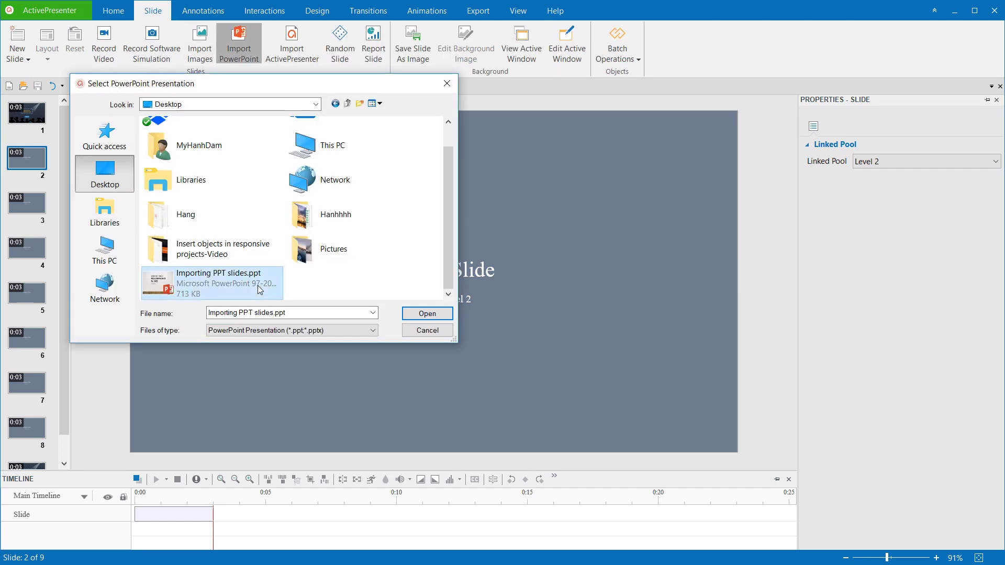
pyautogui.click(424, 313)
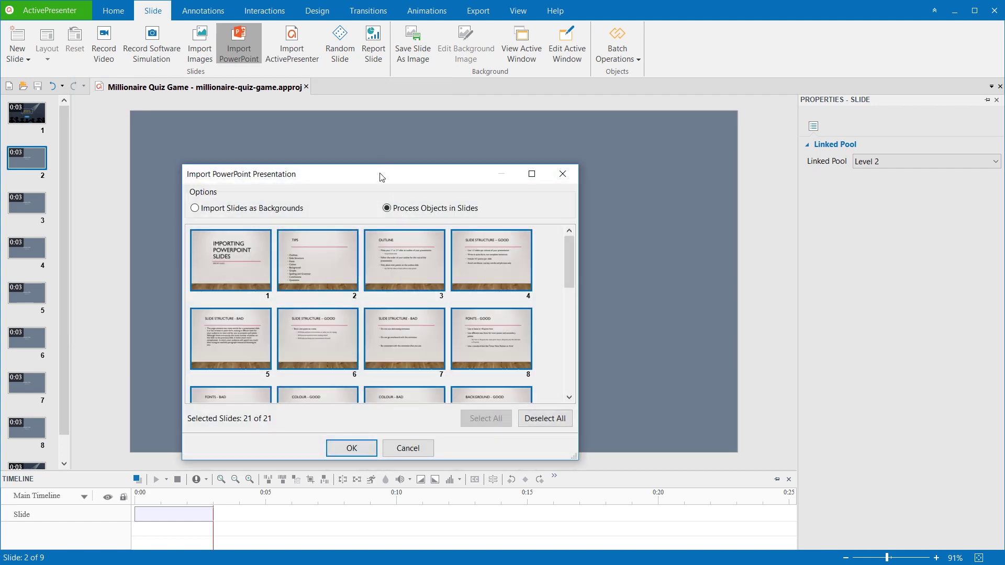
# - Keep 'Process Objects in Slides' so imported objects stay editable
pyautogui.moveTo(379, 178); pyautogui.dragTo(406, 146)
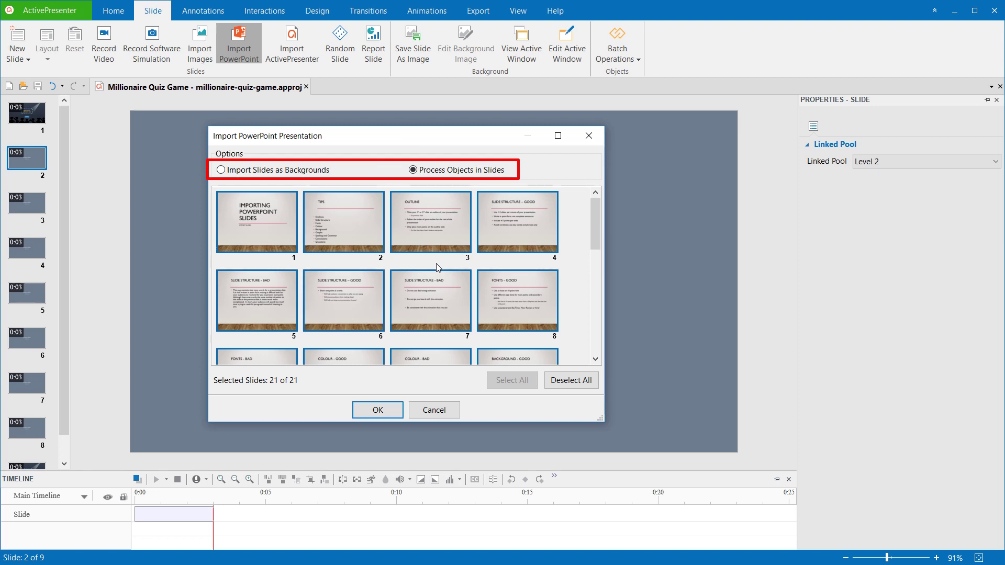
pyautogui.click(300, 175)
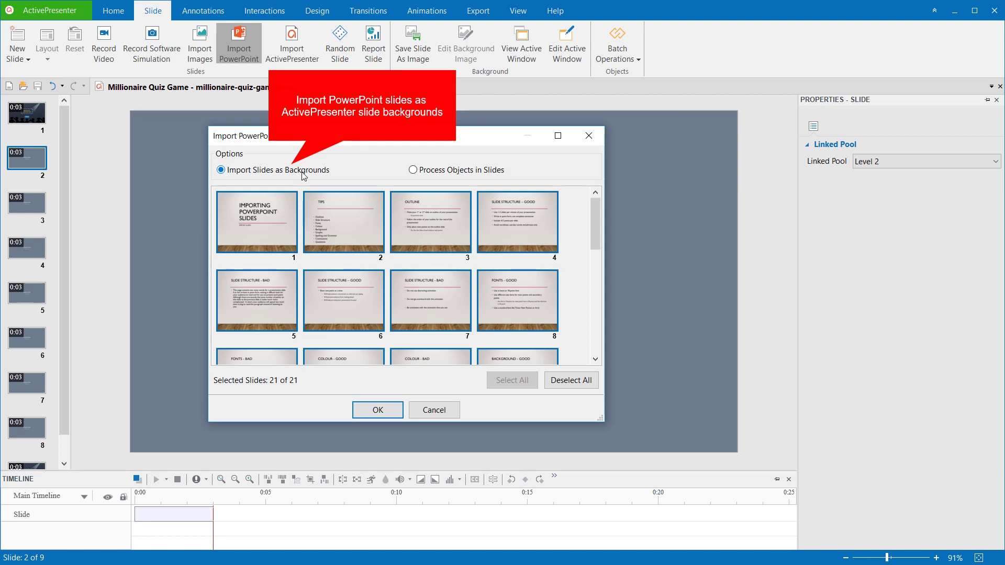
pyautogui.click(427, 176)
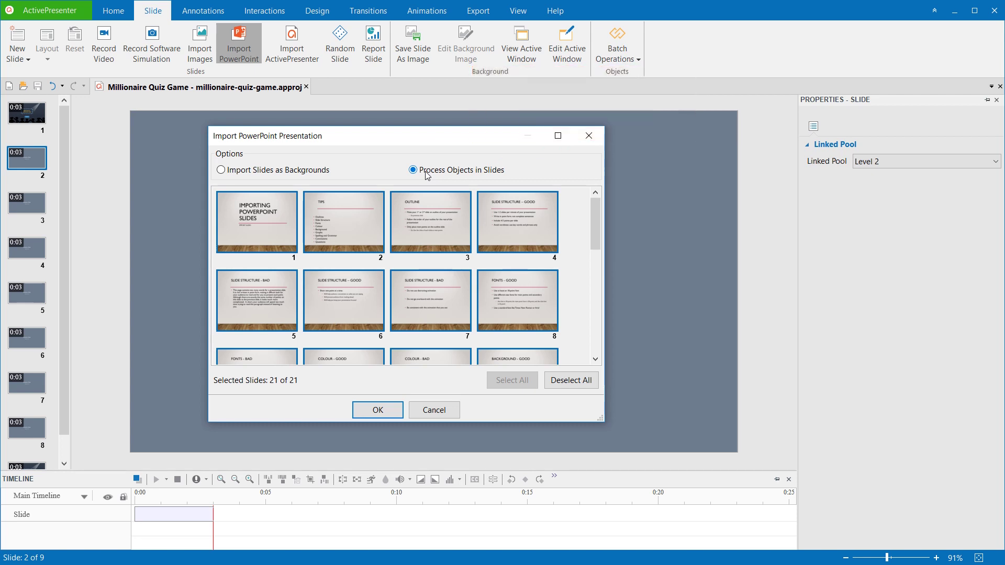
# - Try selecting slides 1–4, then clear the whole slide selection
pyautogui.click(330, 235)
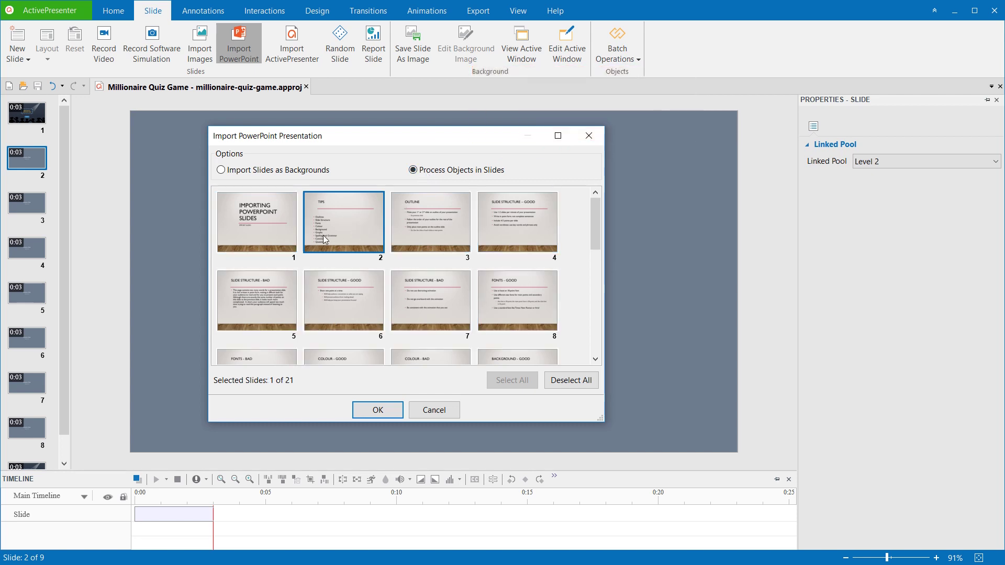
pyautogui.keyDown('ctrl'); pyautogui.click(265, 240); pyautogui.keyUp('ctrl')
pyautogui.keyDown('ctrl'); pyautogui.click(421, 225); pyautogui.keyUp('ctrl')
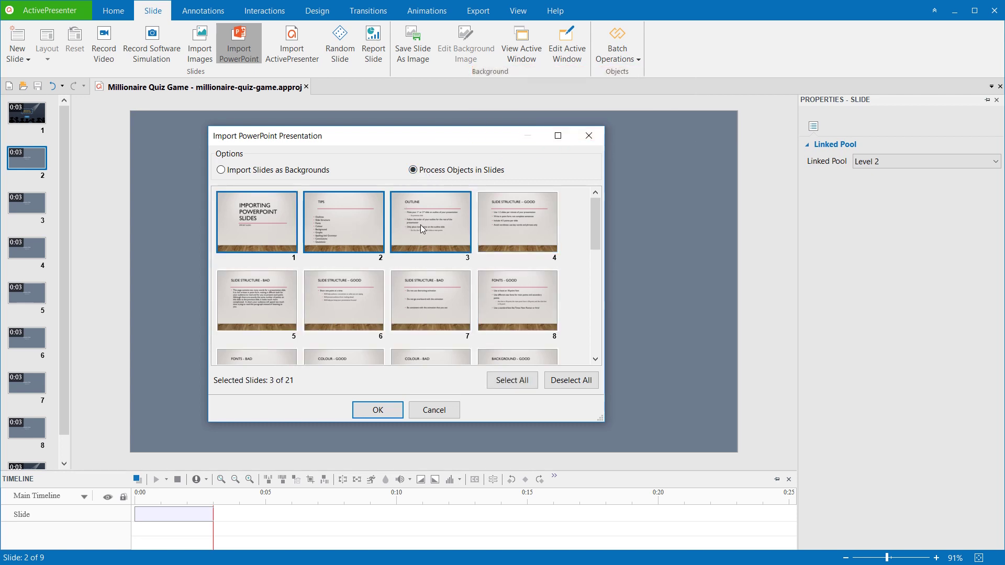
pyautogui.keyDown('ctrl'); pyautogui.click(481, 225); pyautogui.keyUp('ctrl')
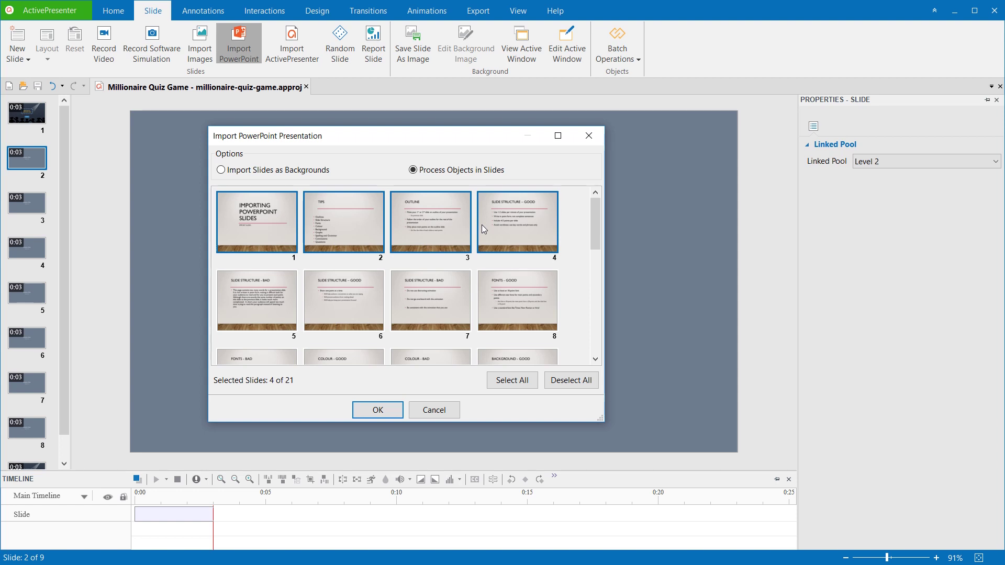
pyautogui.click(519, 381)
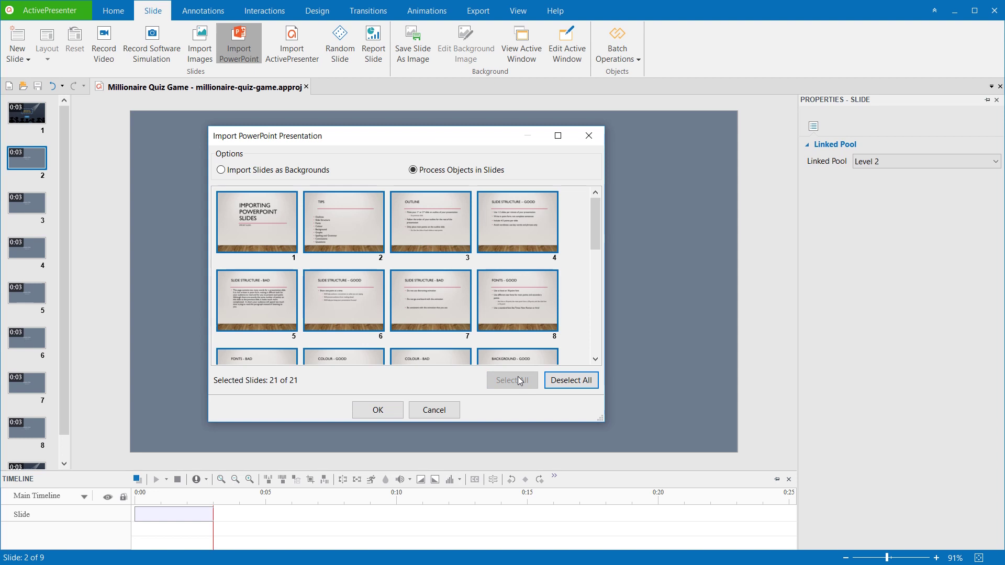
pyautogui.click(553, 383)
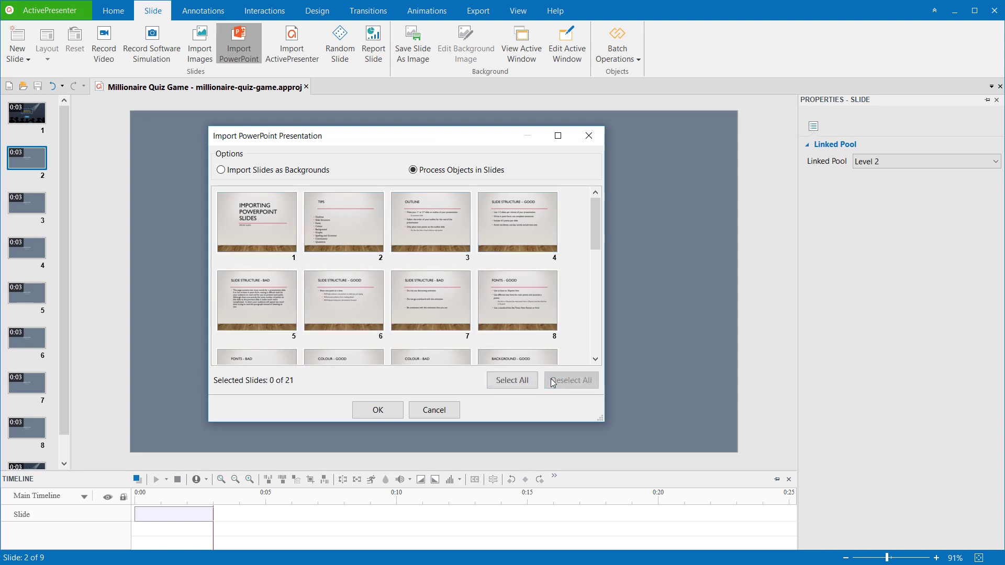
# - Select slides 1–4 only and import them into the project
pyautogui.click(274, 233)
pyautogui.keyDown('ctrl'); pyautogui.click(350, 230); pyautogui.keyUp('ctrl')
pyautogui.keyDown('ctrl'); pyautogui.click(432, 232); pyautogui.keyUp('ctrl')
pyautogui.keyDown('ctrl'); pyautogui.click(501, 235); pyautogui.keyUp('ctrl')
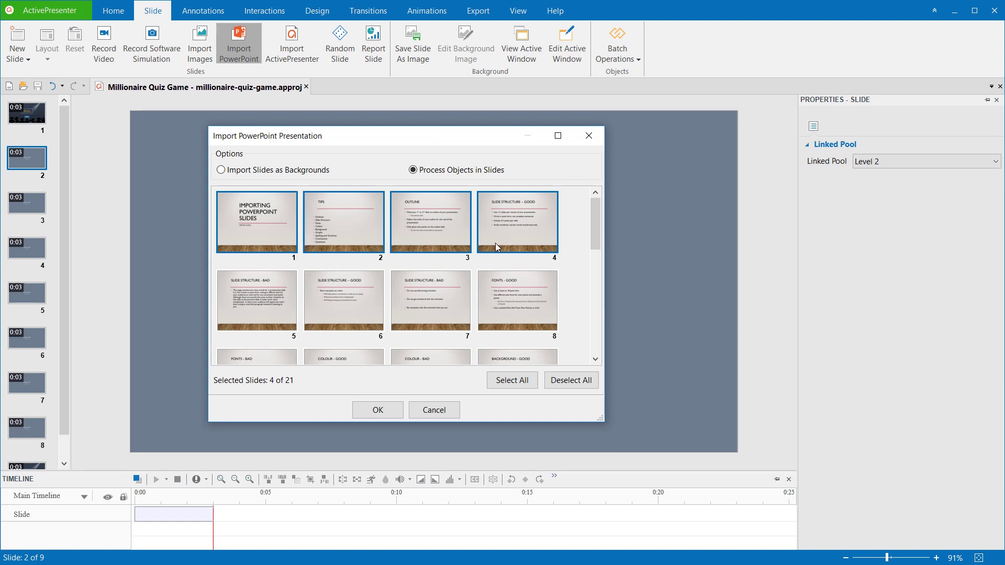
pyautogui.click(387, 408)
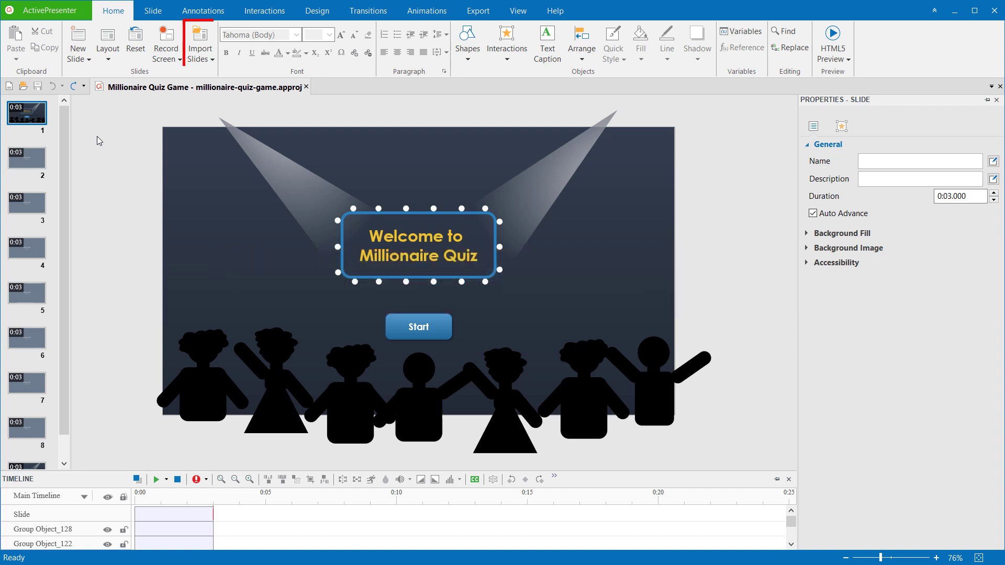
# - Start an ActivePresenter slide import and choose quiz-example.approj as the source project
pyautogui.click(200, 55)
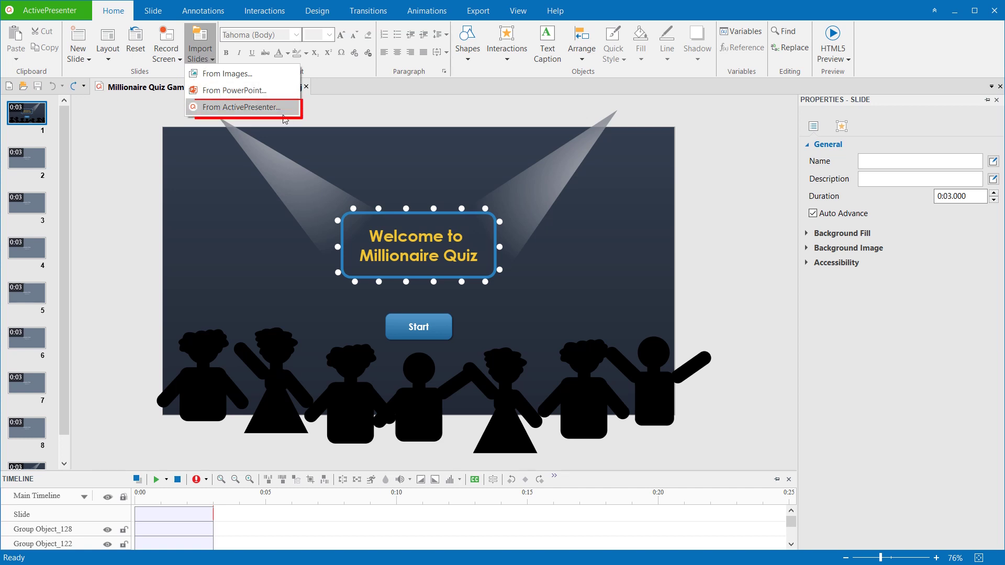
pyautogui.click(154, 17)
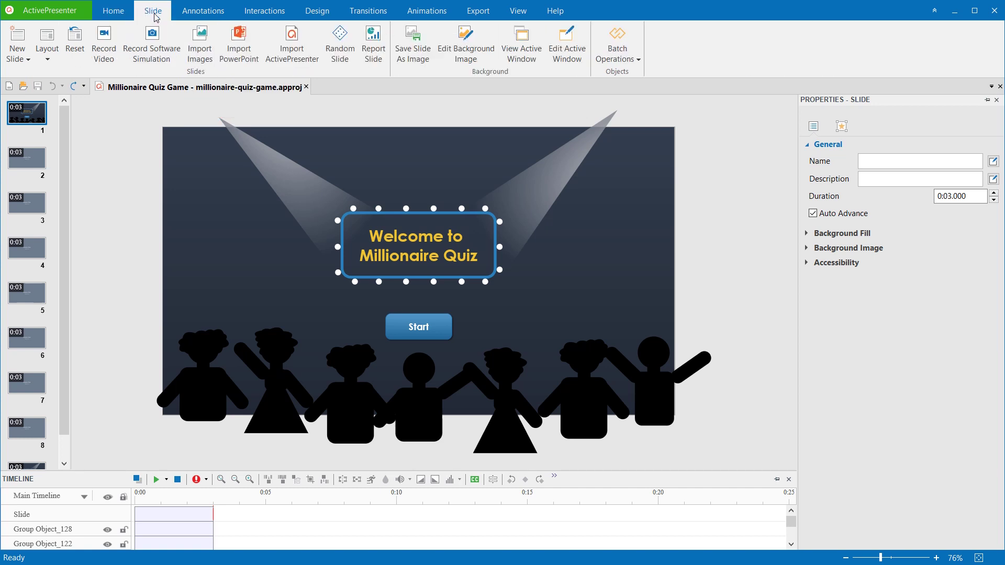
pyautogui.click(311, 63)
pyautogui.scroll(-1, 197, 236)
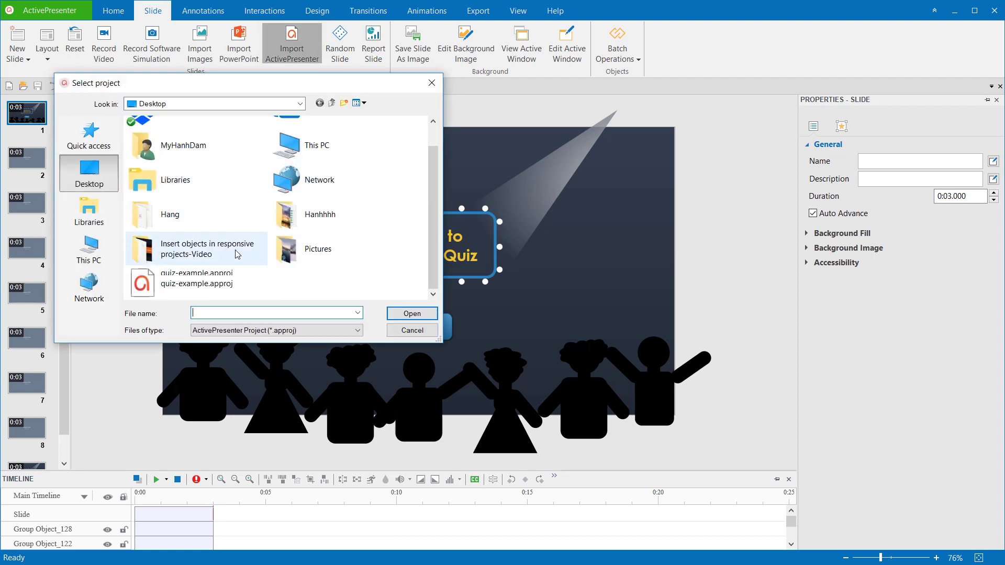
pyautogui.click(196, 278)
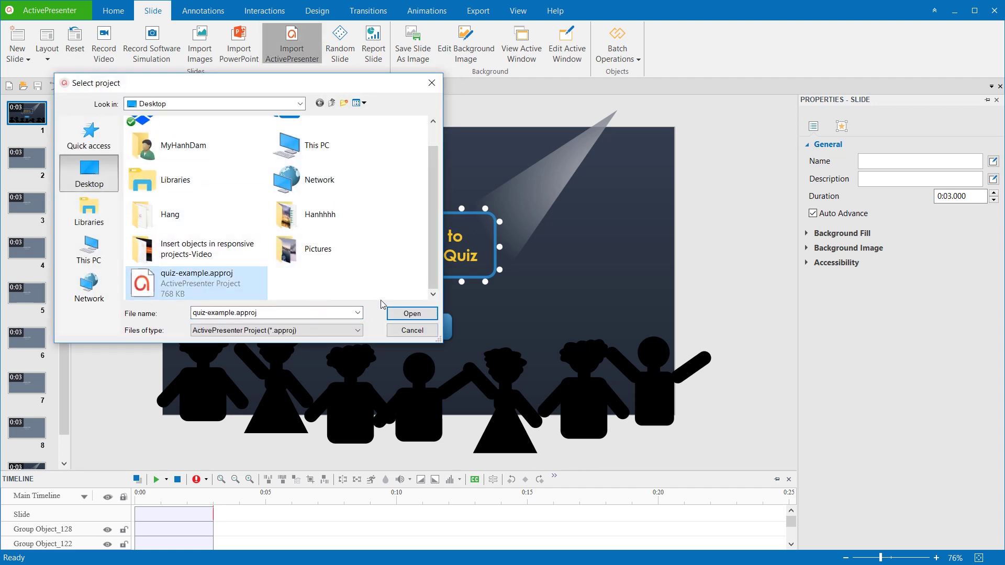
pyautogui.click(411, 315)
# - Import slides 1–3 of quiz-example after the welcome slide
pyautogui.click(412, 312)
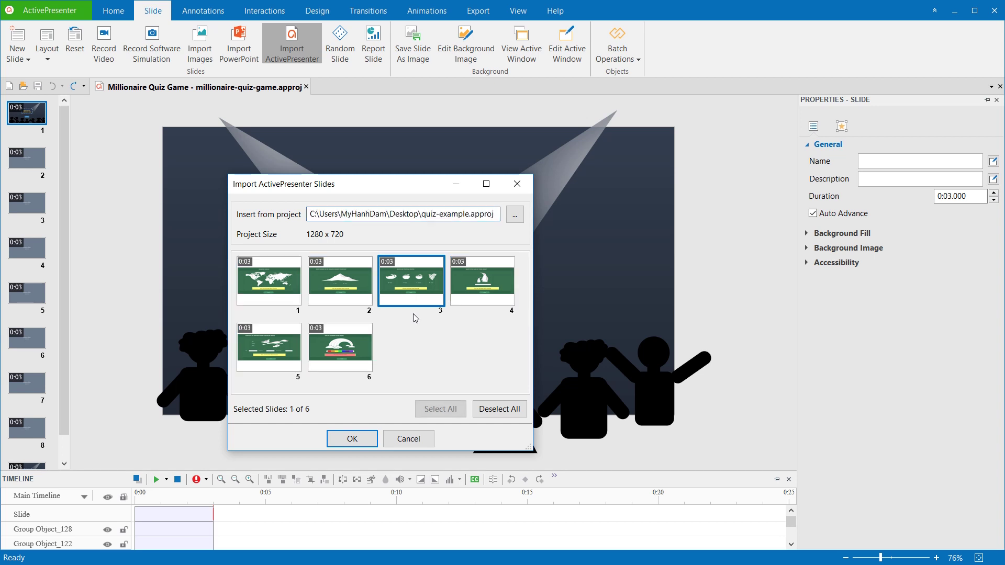
pyautogui.click(269, 283)
pyautogui.keyDown('ctrl'); pyautogui.click(347, 303); pyautogui.keyUp('ctrl')
pyautogui.keyDown('ctrl'); pyautogui.click(415, 297); pyautogui.keyUp('ctrl')
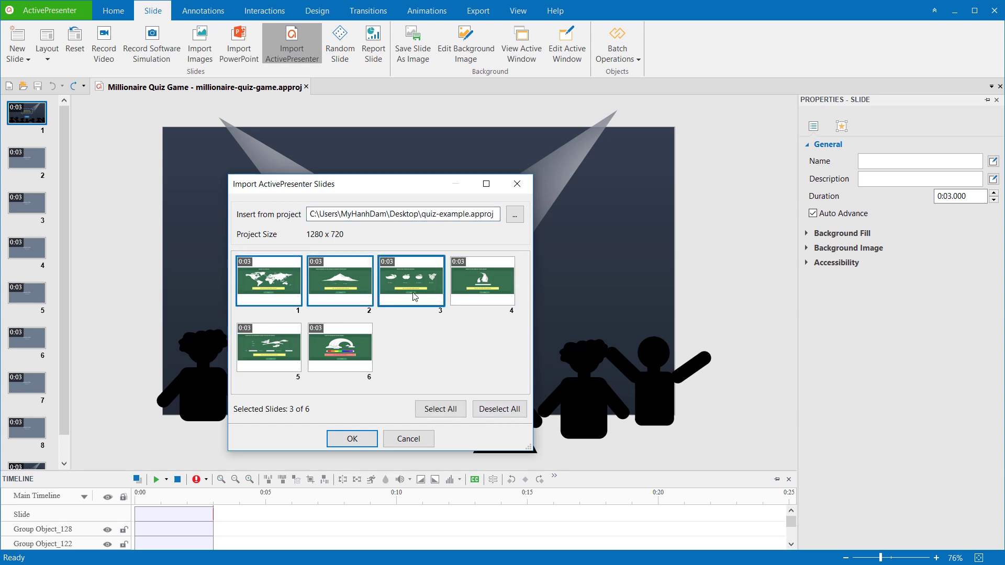
pyautogui.click(353, 439)
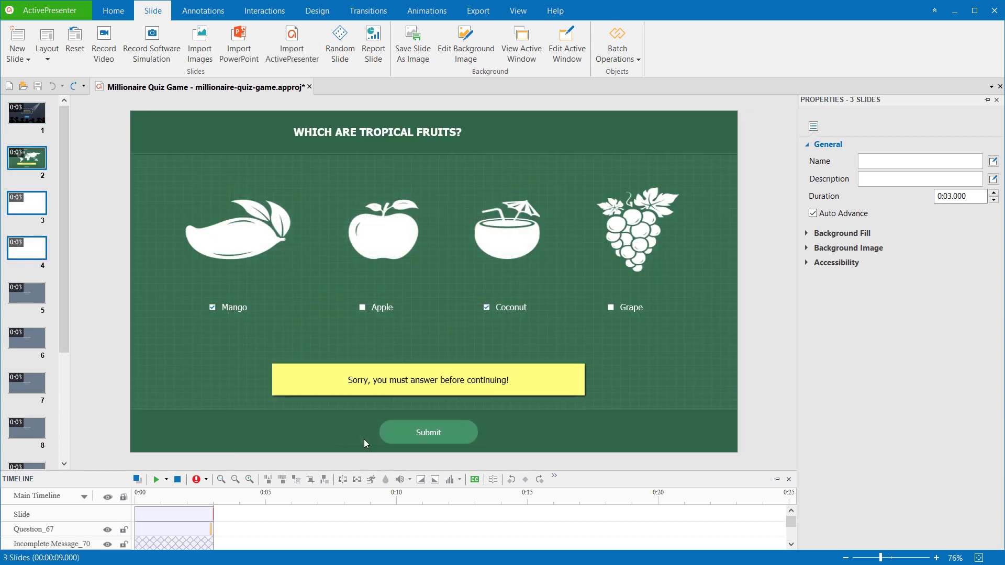
# - Review the imported Mount Everest and tropical fruits question slides
pyautogui.click(26, 206)
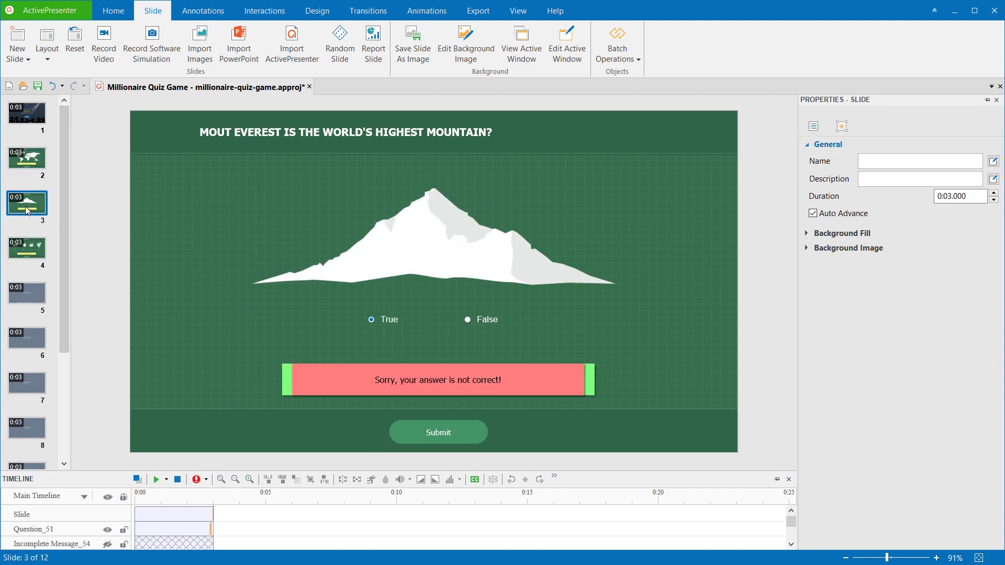
pyautogui.click(34, 242)
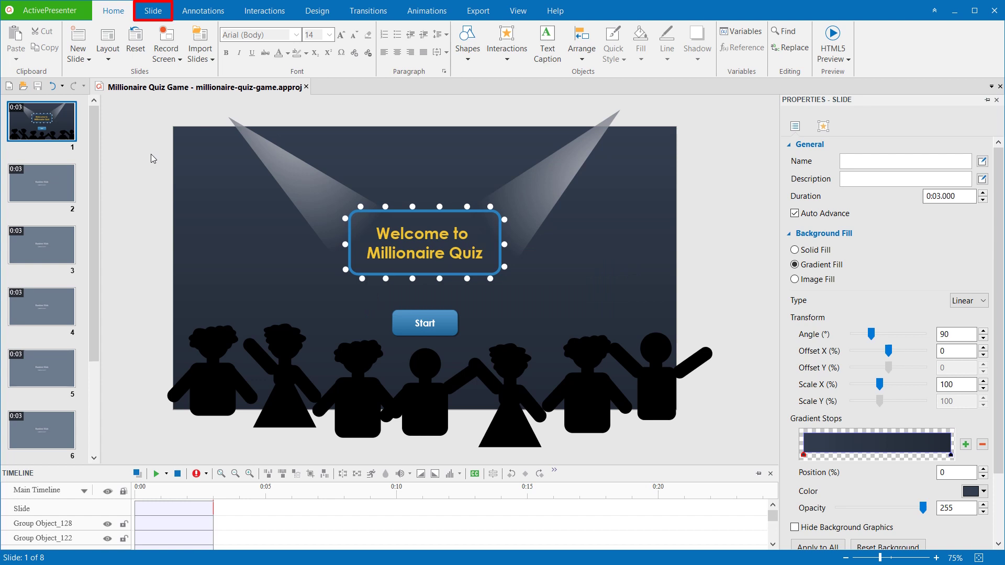
# - Insert a random slide after the welcome slide, linked to the Level 1 question pool
pyautogui.click(155, 14)
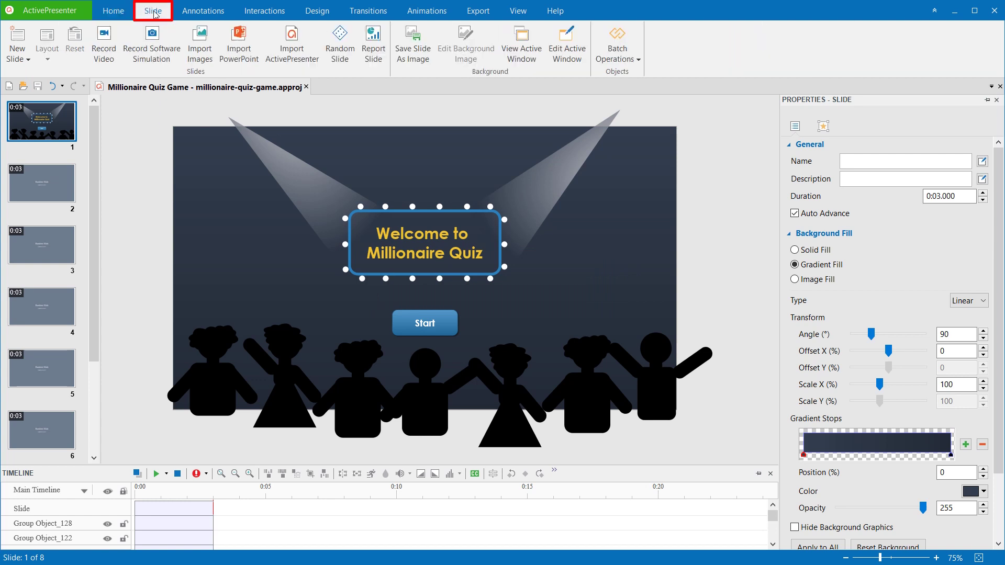
pyautogui.click(346, 56)
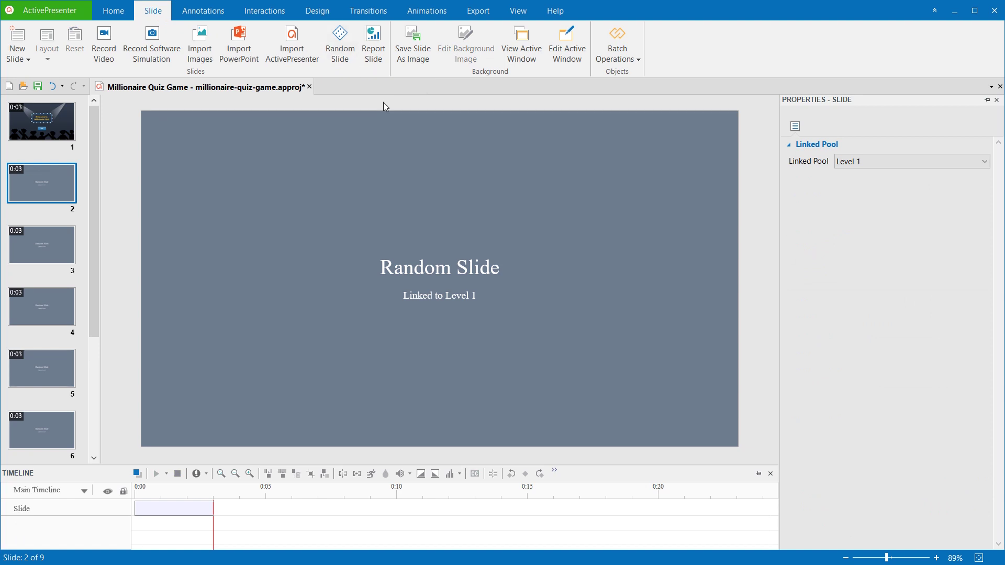
pyautogui.click(881, 162)
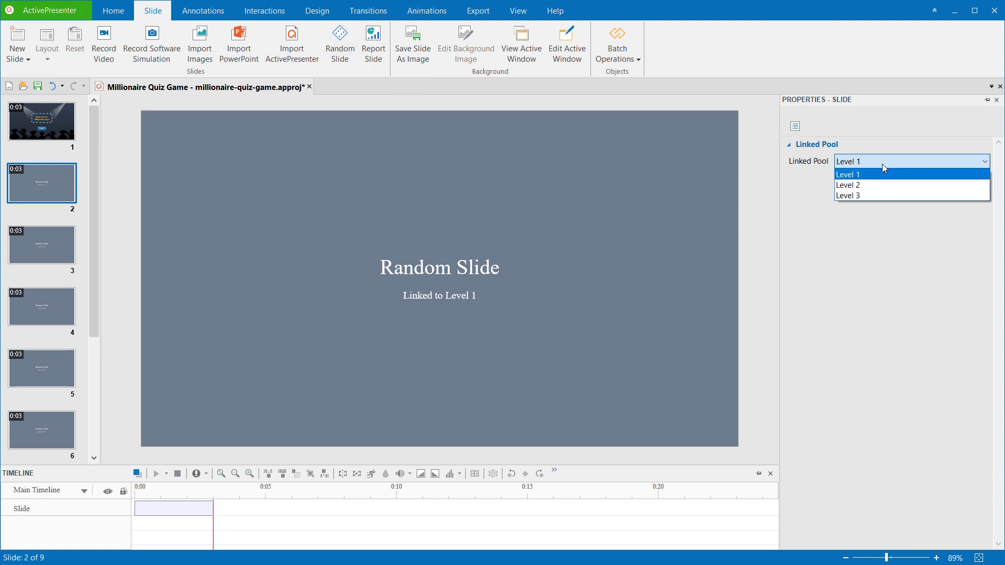
pyautogui.click(881, 163)
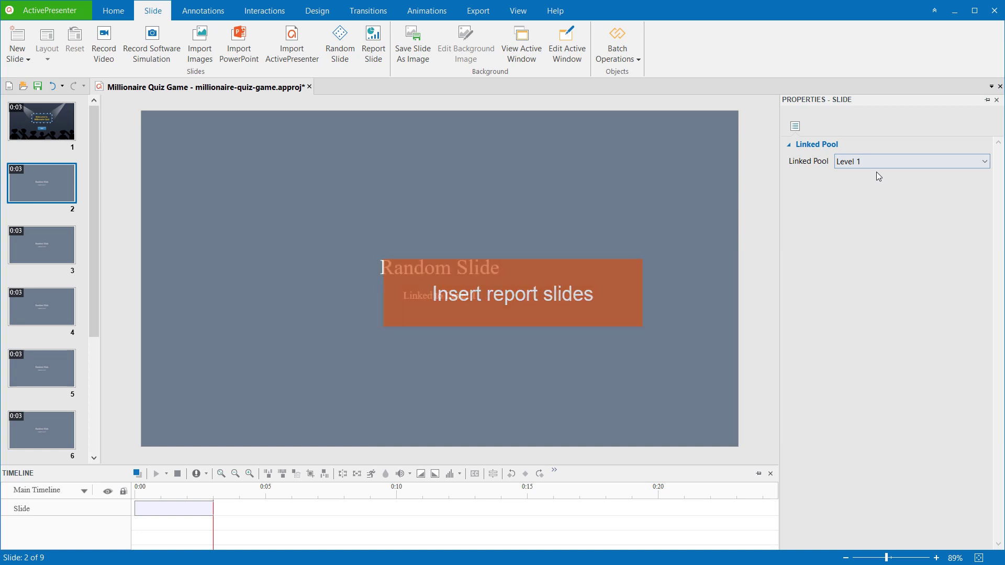
pyautogui.scroll(-3, 36, 327)
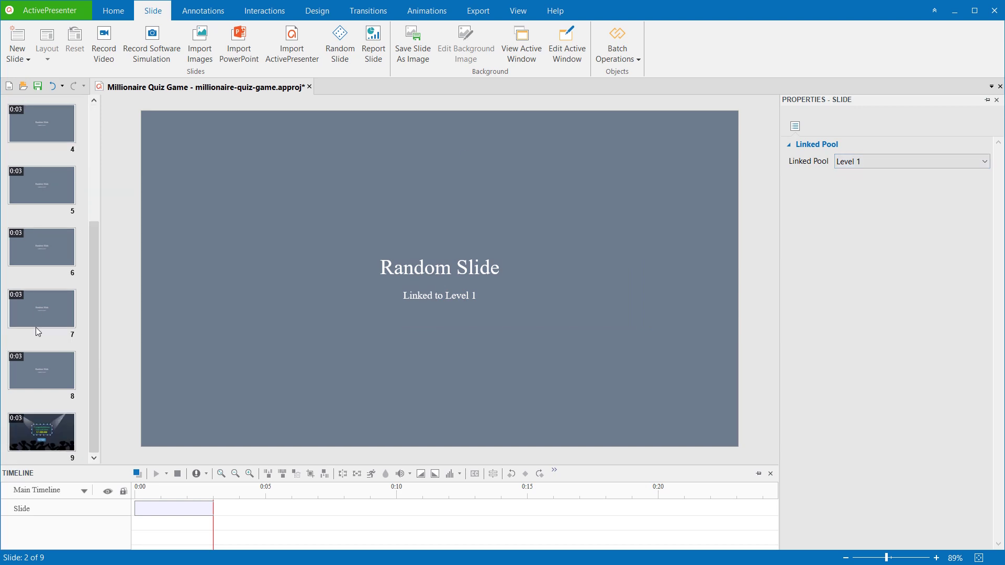
# - Insert a report slide after the congratulation slide and show its Report properties
pyautogui.click(52, 421)
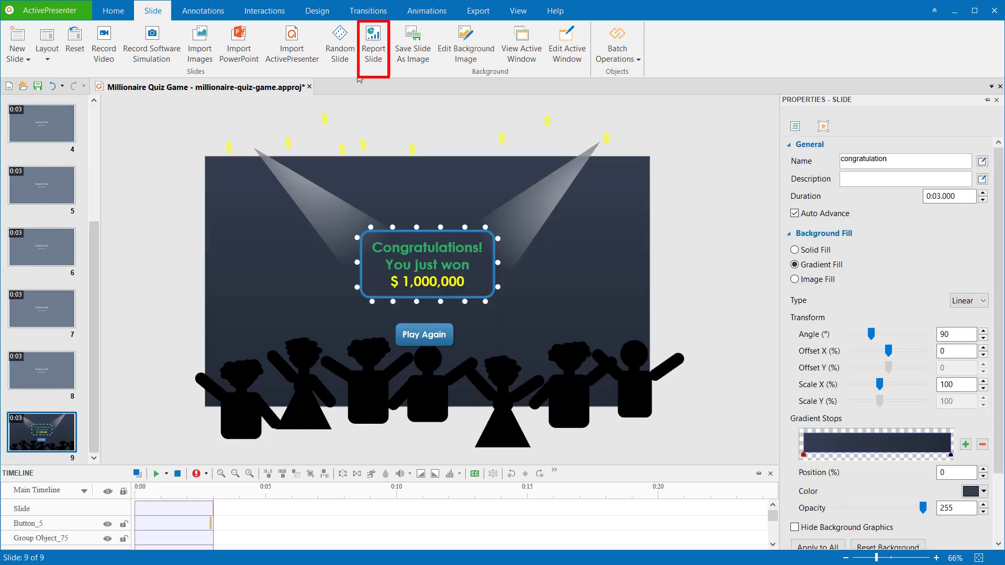
pyautogui.click(374, 53)
pyautogui.moveTo(159, 173)
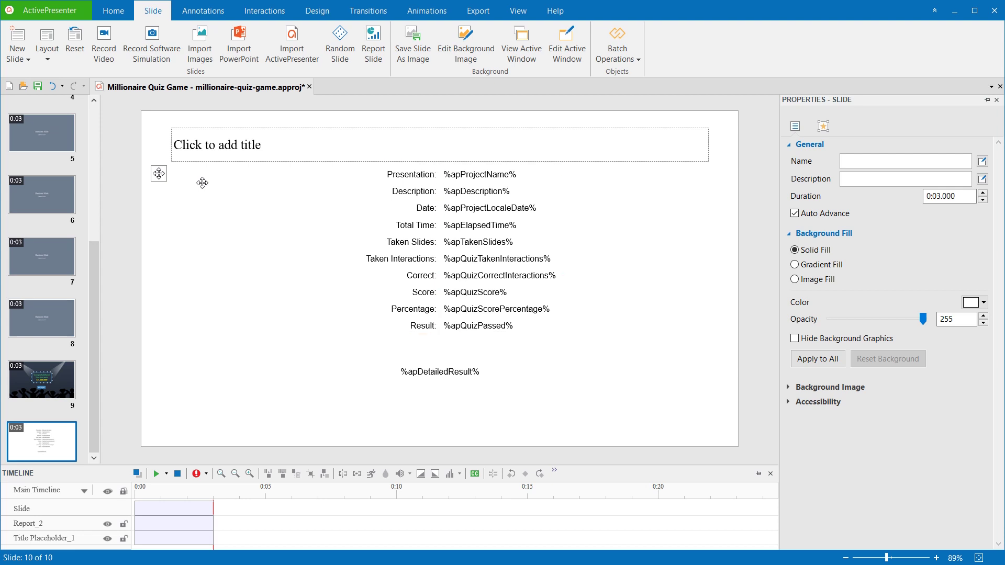
pyautogui.click(162, 180)
pyautogui.click(851, 126)
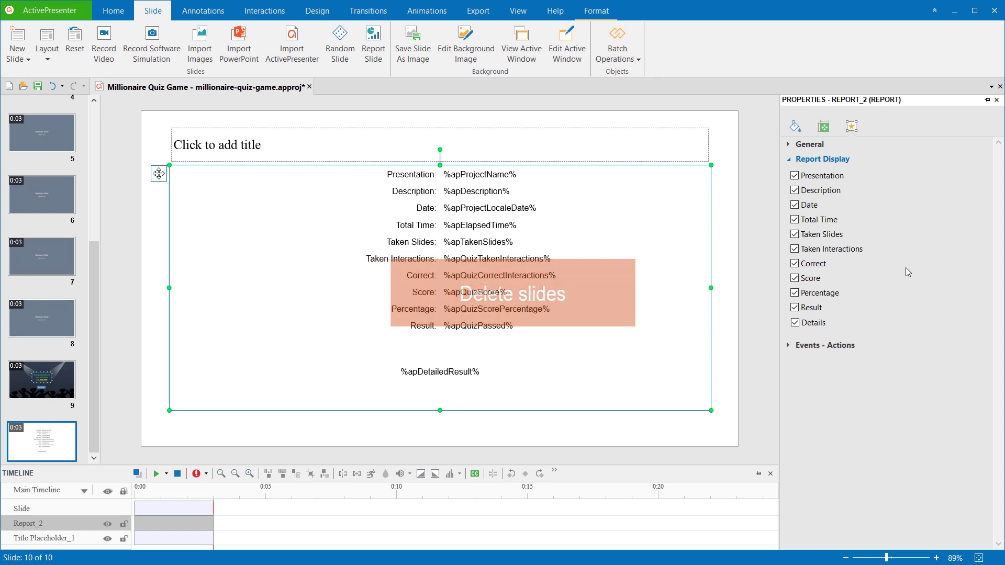
# - Delete the congratulation slide, leaving the report slide last of nine
pyautogui.click(64, 375)
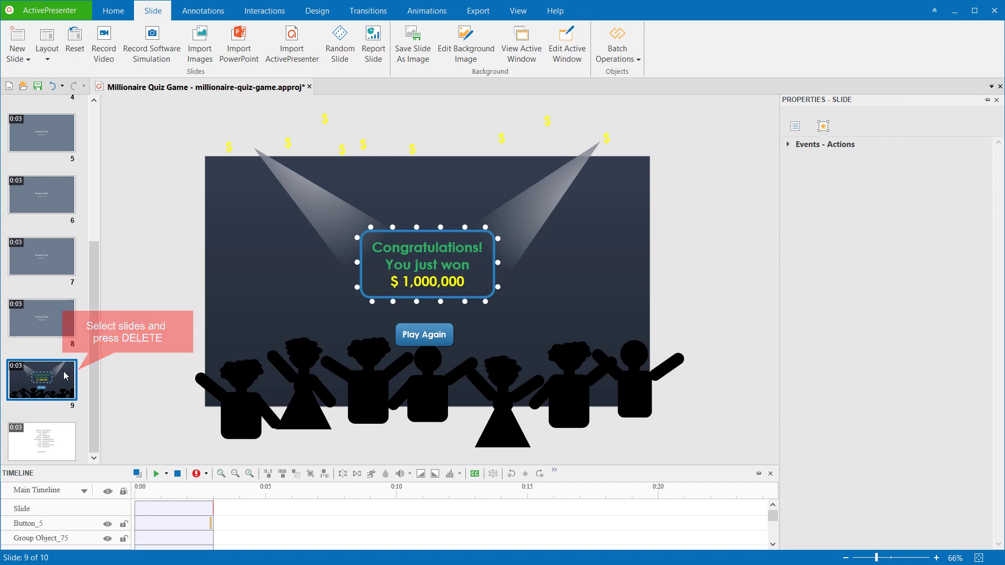
pyautogui.press('Delete')
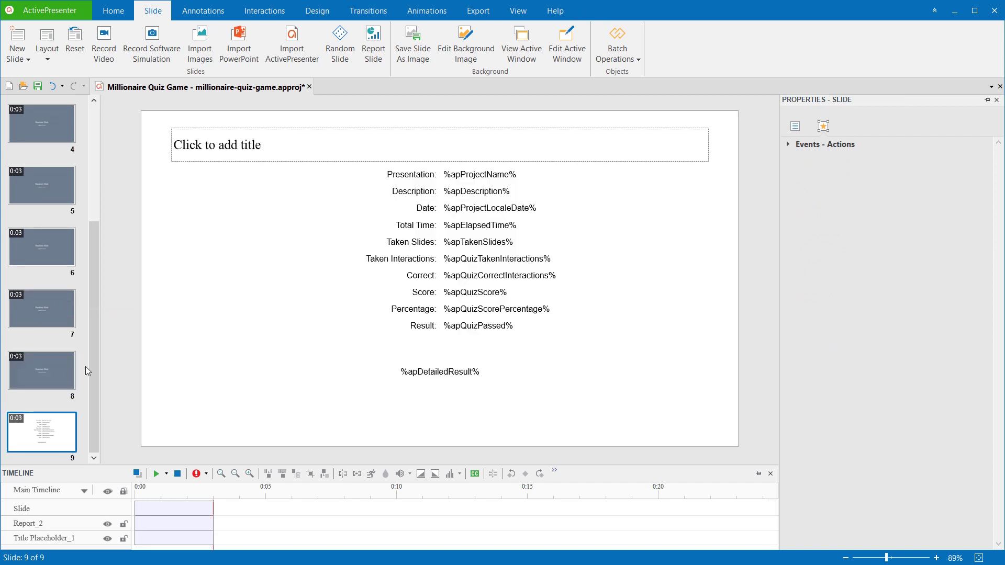